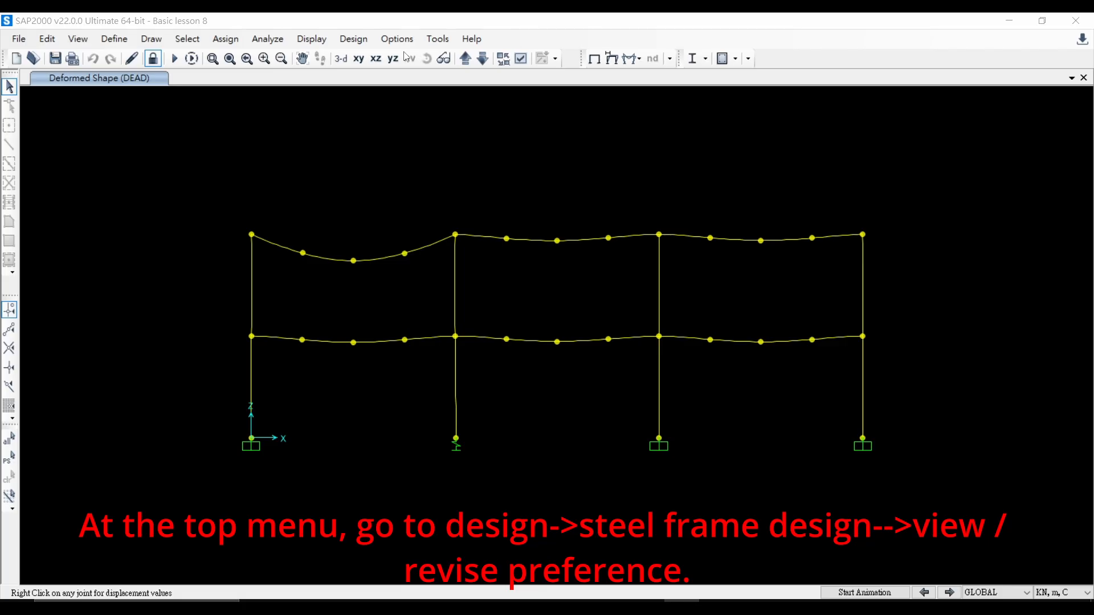
Step: Review the AISC 360-16 steel frame design preferences and accept them unchanged
{"action": "left_click", "coordinate": [343, 45]}
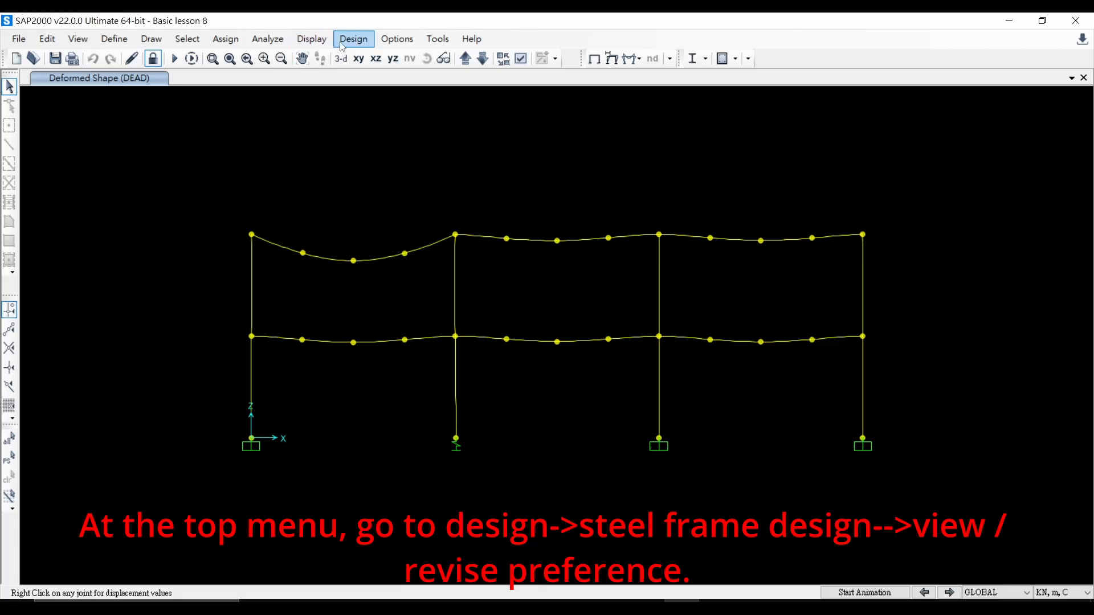
{"action": "left_click", "coordinate": [347, 46]}
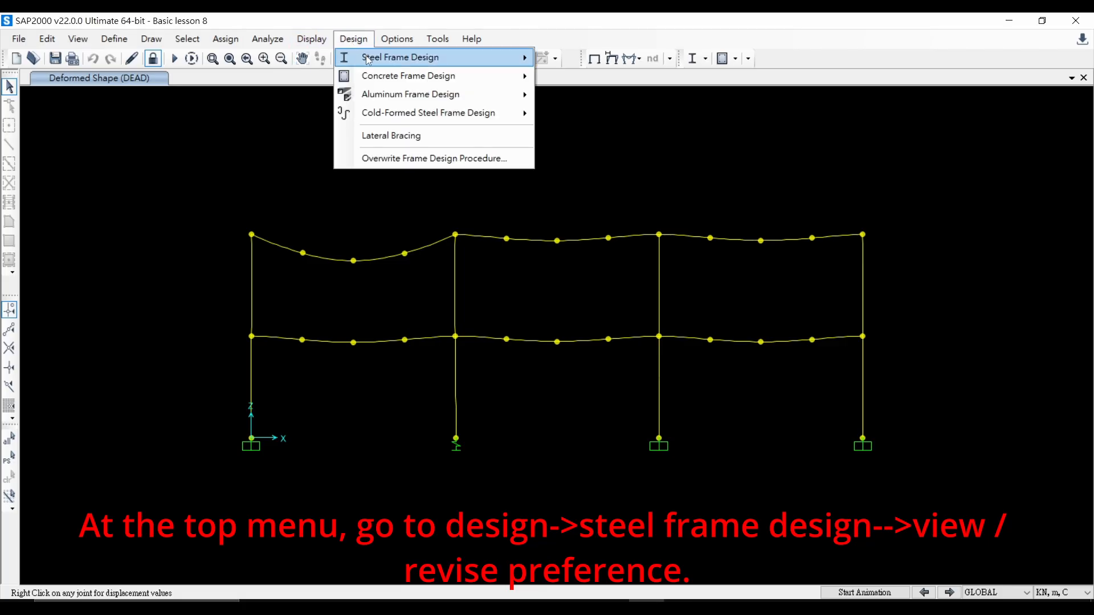
{"action": "mouse_move", "coordinate": [368, 59]}
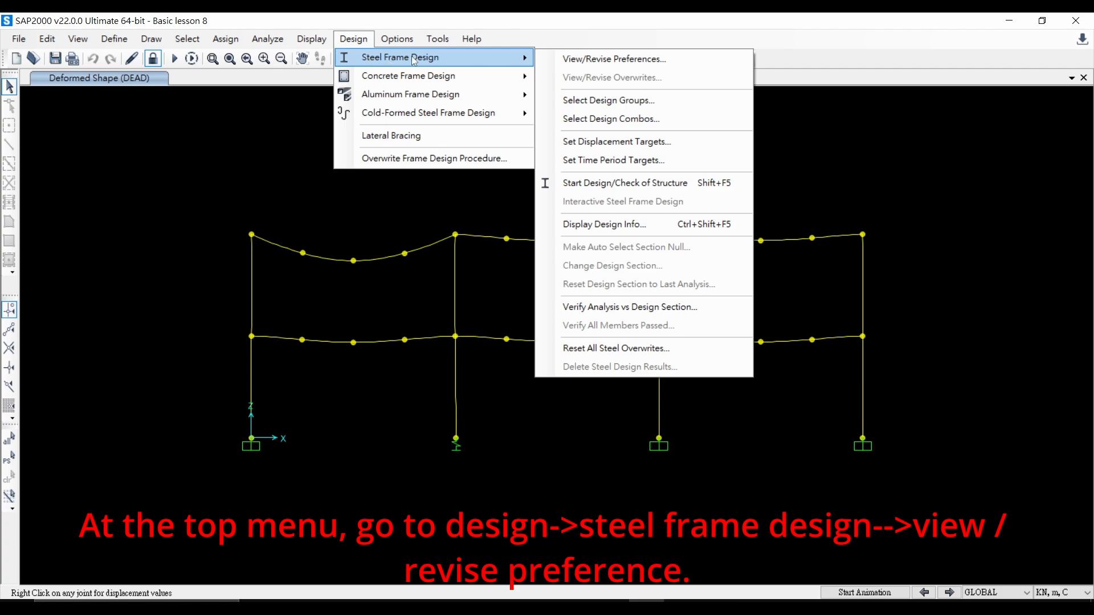
{"action": "left_click", "coordinate": [590, 62]}
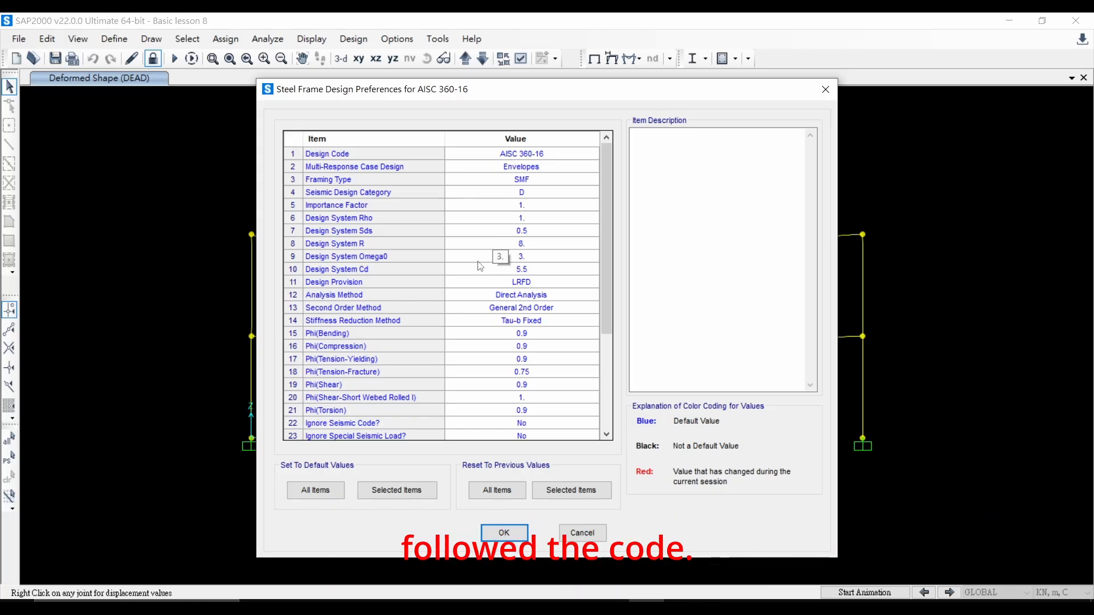
{"action": "left_click", "coordinate": [509, 535]}
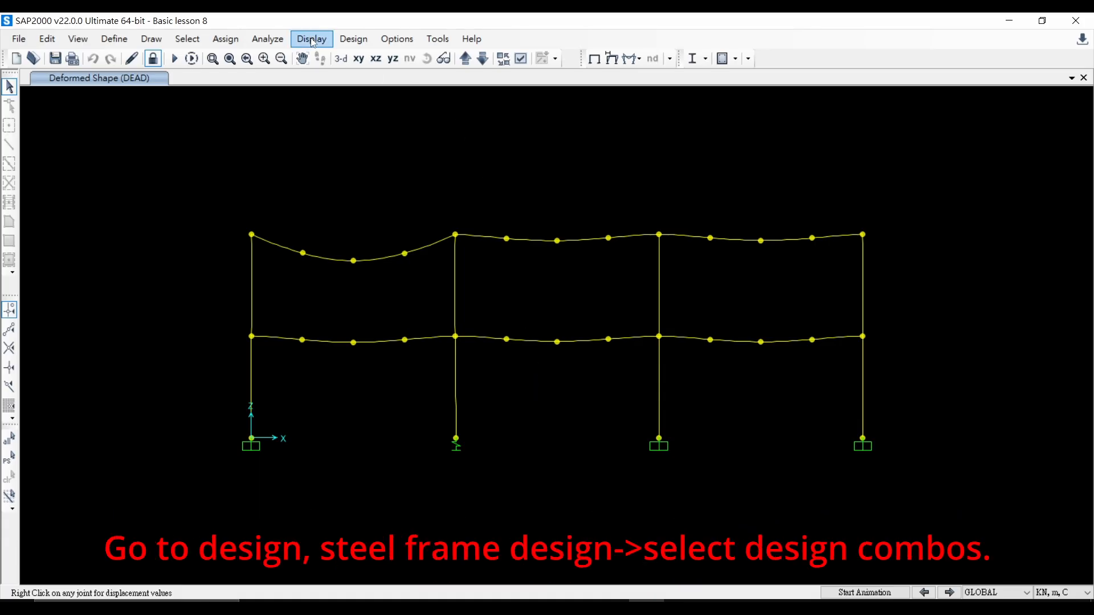
Step: Open the steel design combination selection and turn off automatically generated code-based design load combinations
{"action": "left_click", "coordinate": [348, 40]}
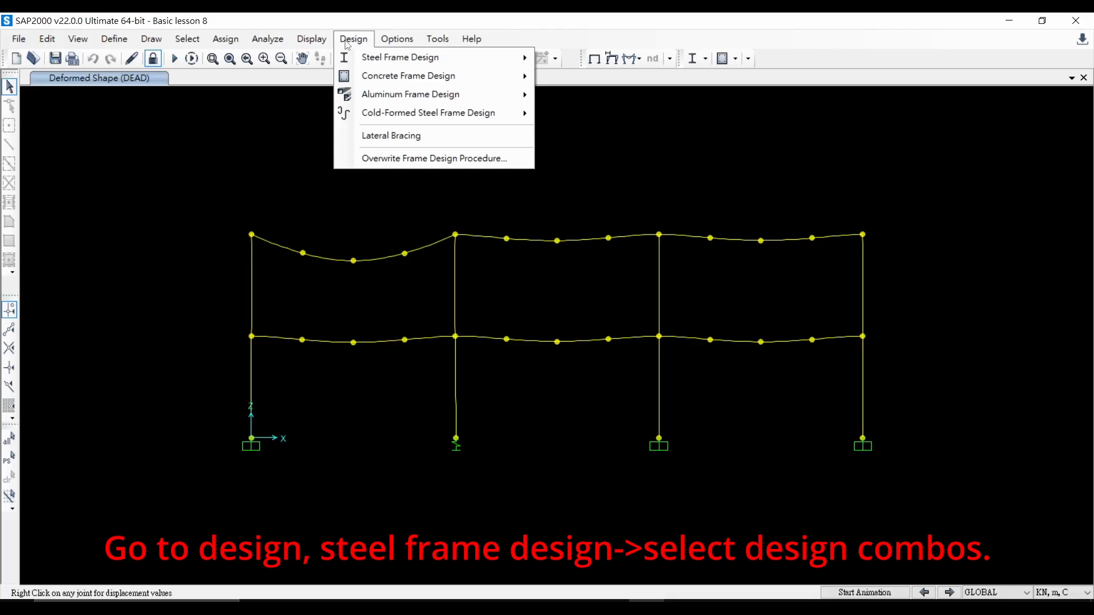
{"action": "mouse_move", "coordinate": [371, 57]}
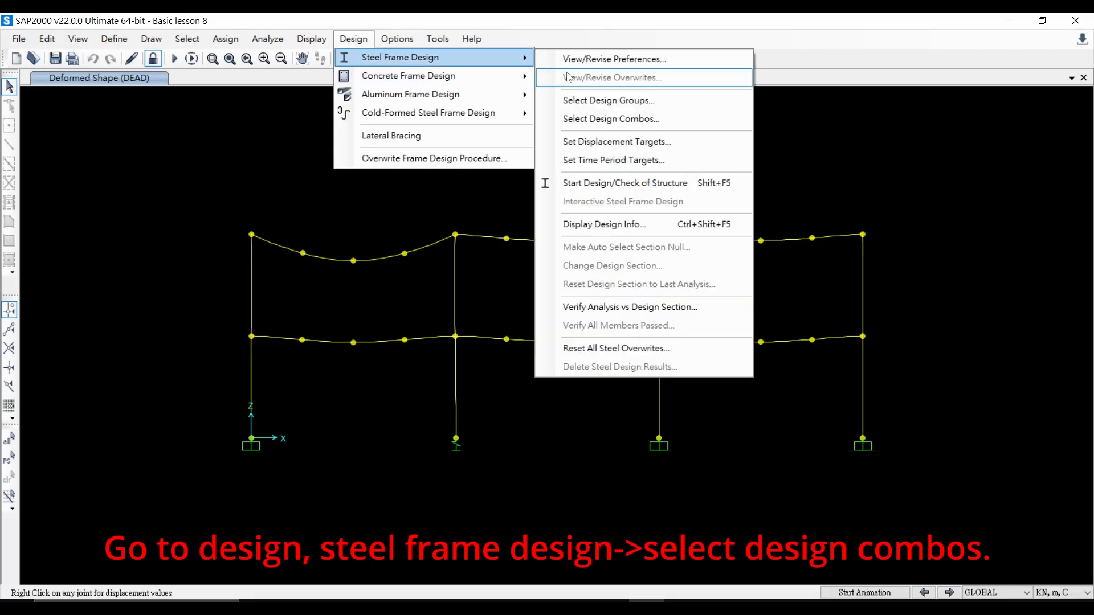
{"action": "left_click", "coordinate": [636, 119]}
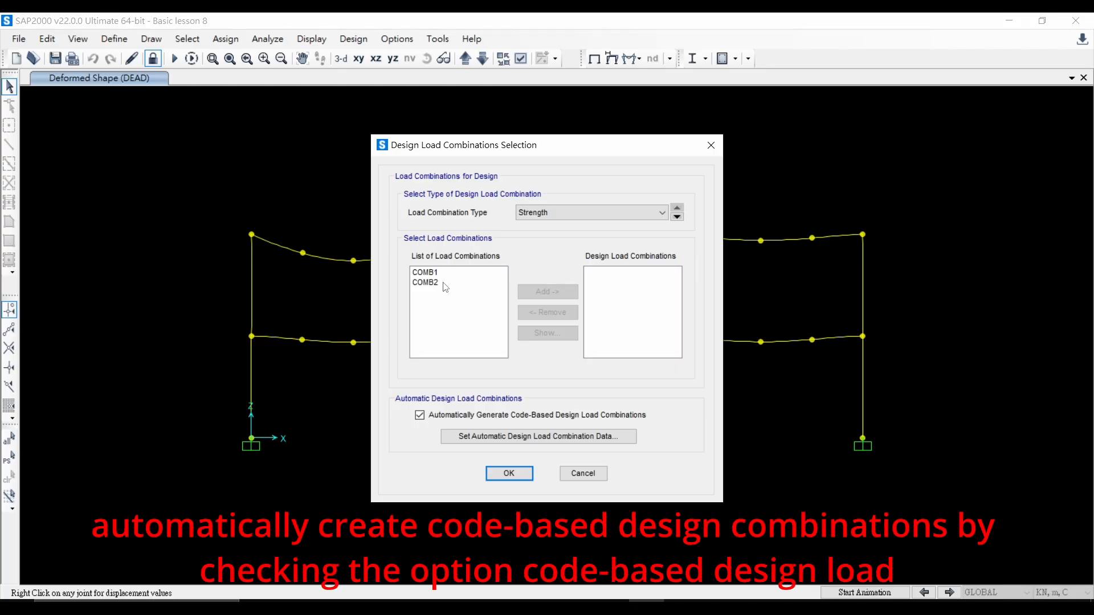
{"action": "left_click", "coordinate": [421, 416]}
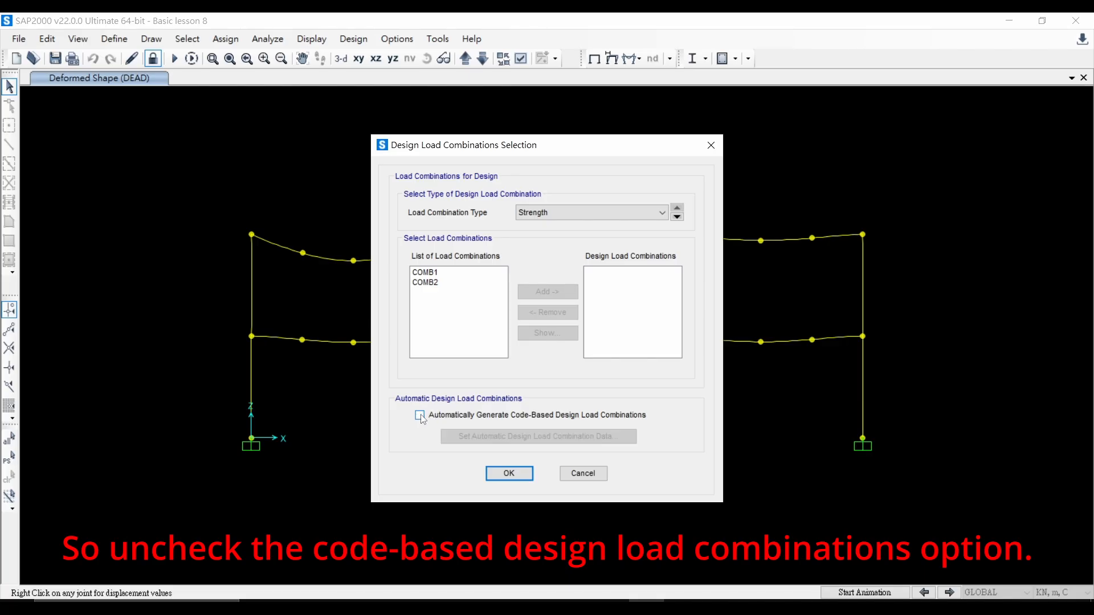
Step: Add COMB1 and COMB2 to the design load combinations list and confirm
{"action": "left_click", "coordinate": [434, 274]}
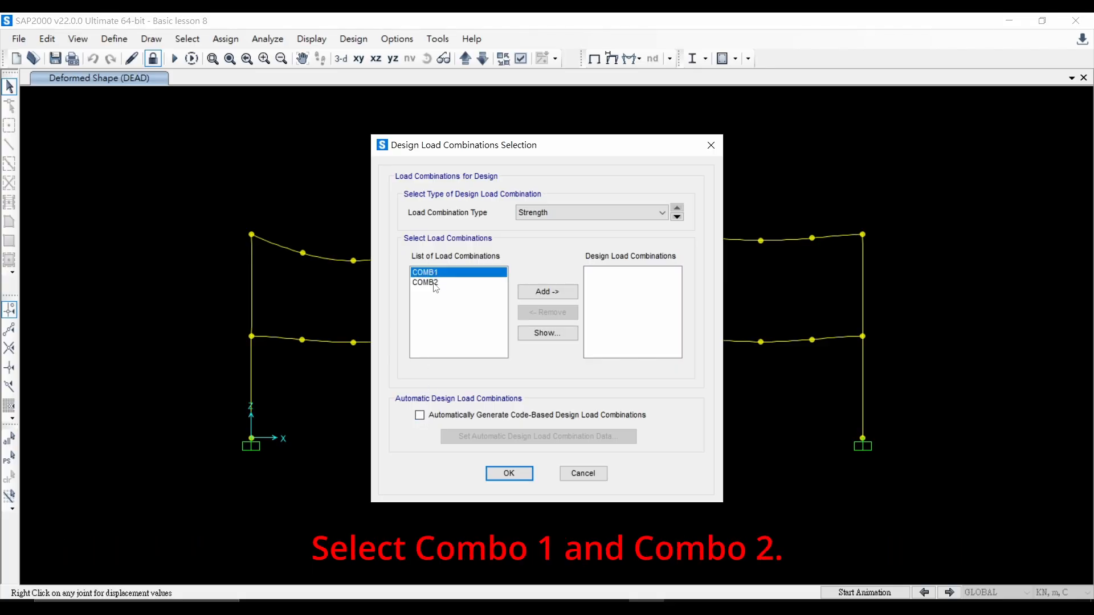
{"action": "left_click", "coordinate": [434, 284]}
{"action": "left_click", "coordinate": [434, 273]}
{"action": "left_click", "coordinate": [545, 295]}
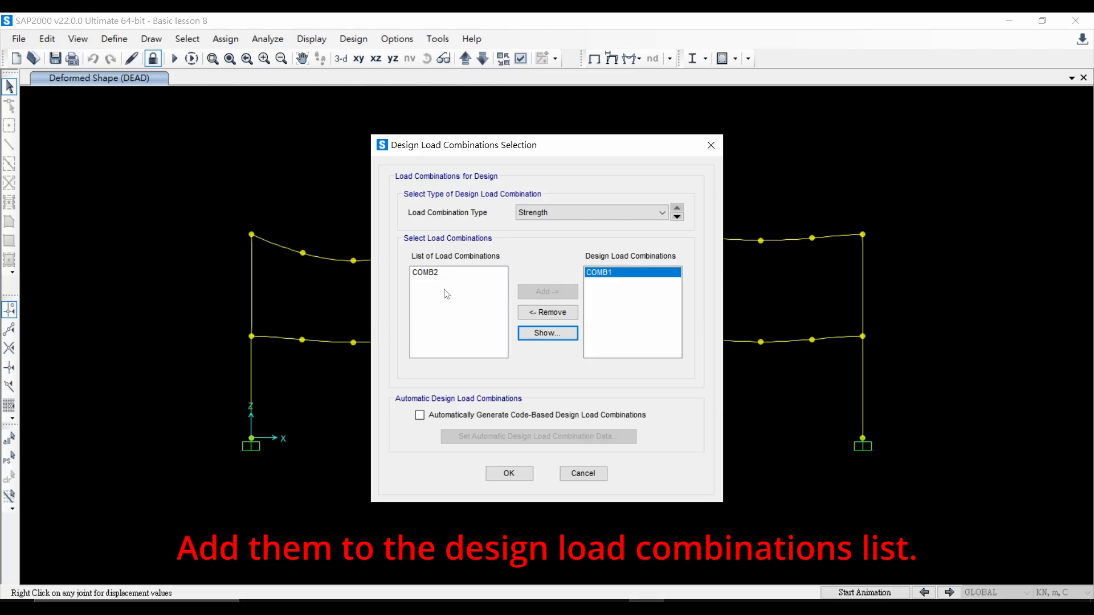
{"action": "left_click", "coordinate": [424, 273]}
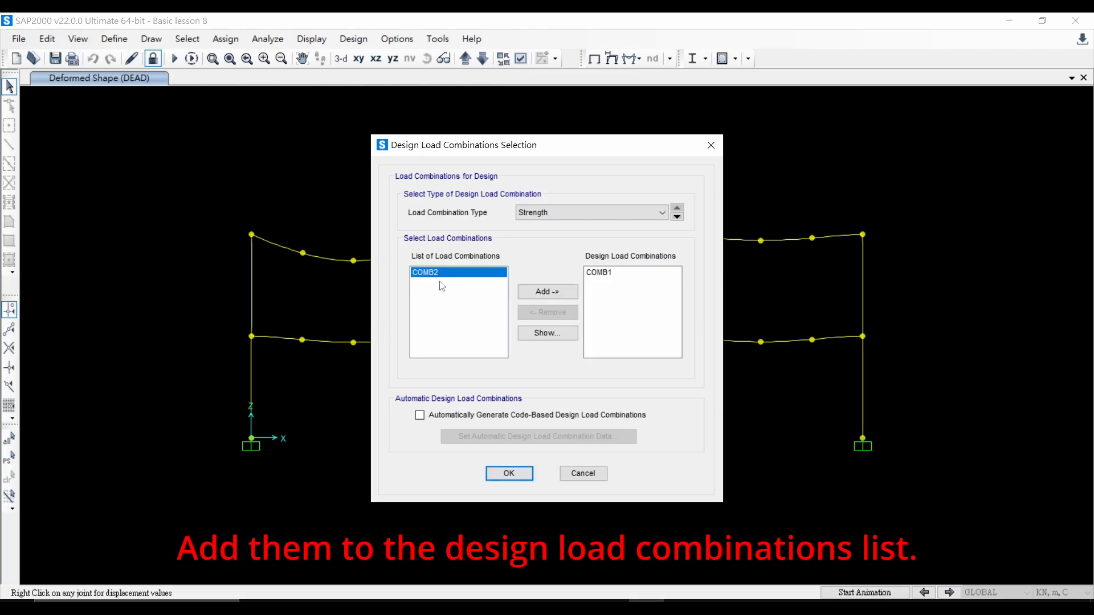
{"action": "left_click", "coordinate": [544, 292]}
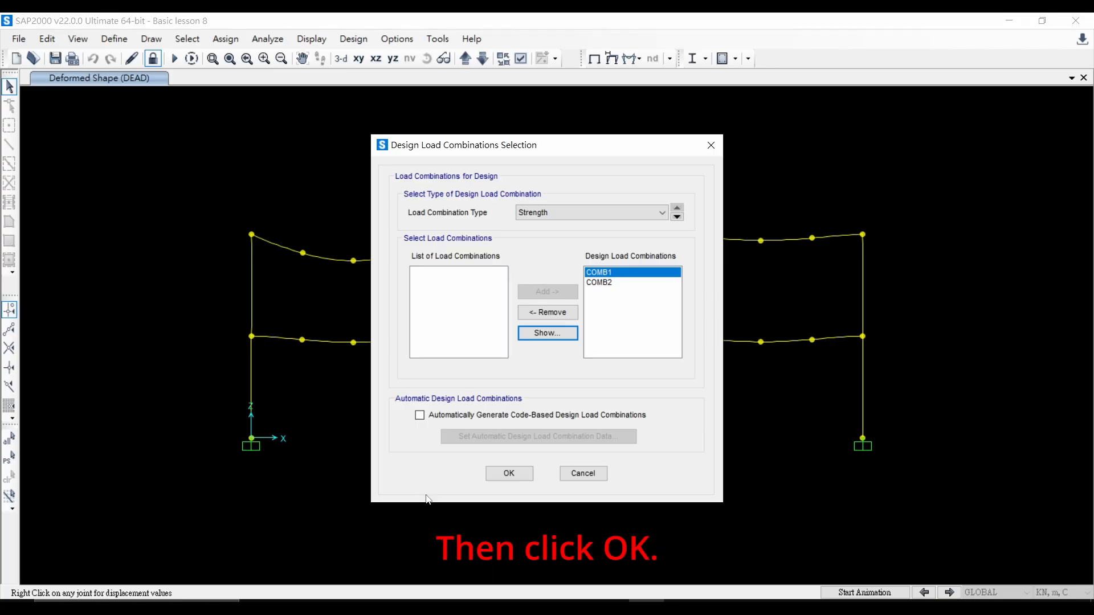
{"action": "left_click", "coordinate": [509, 475]}
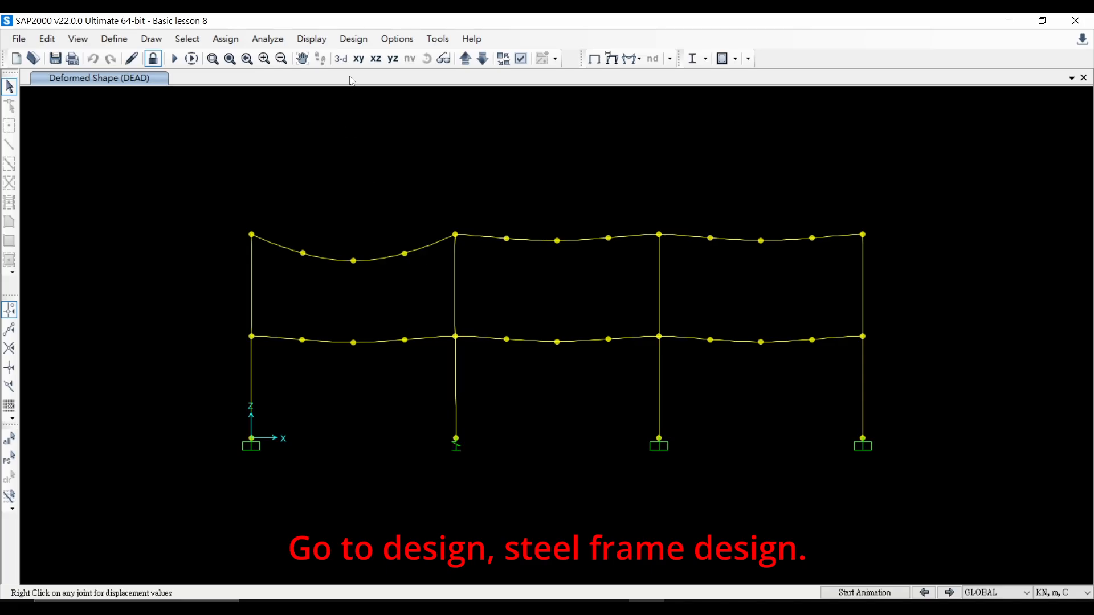
Step: Start the steel frame design check of the structure
{"action": "left_click", "coordinate": [352, 40]}
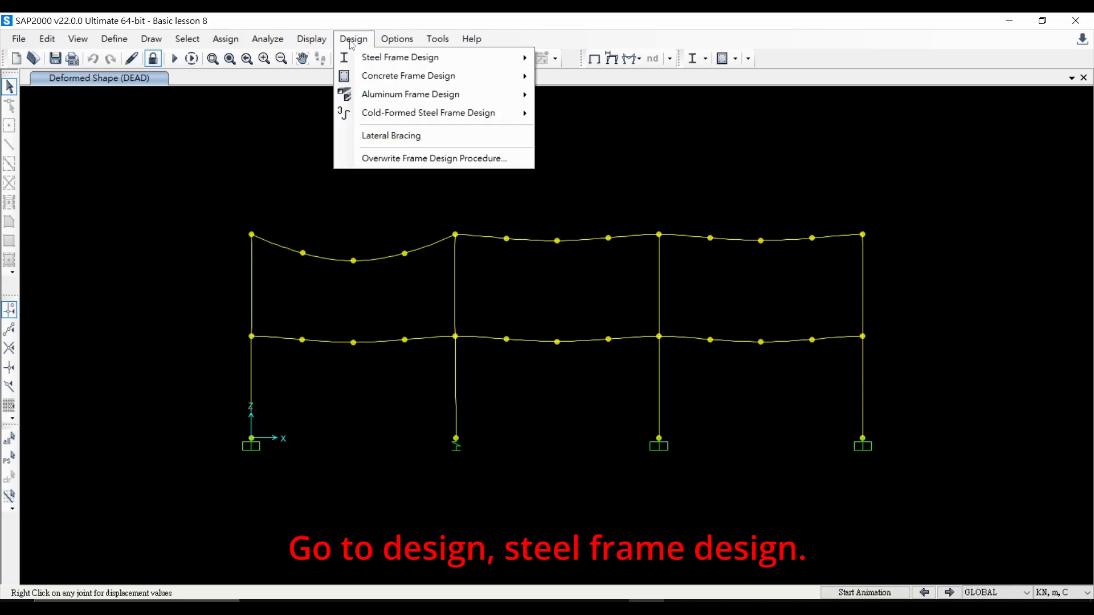
{"action": "mouse_move", "coordinate": [391, 61]}
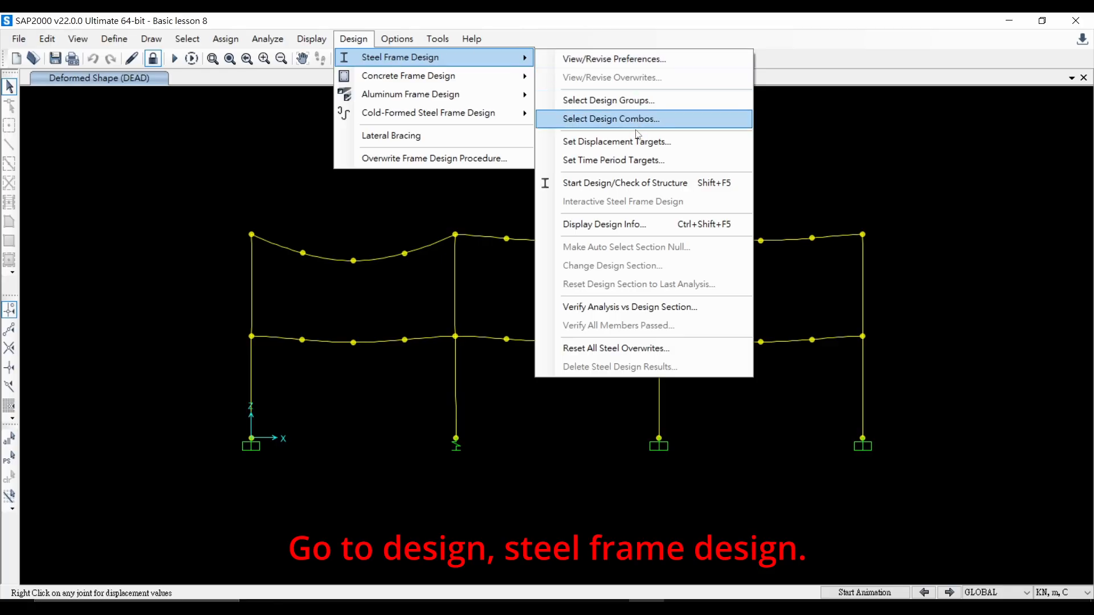
{"action": "left_click", "coordinate": [629, 185]}
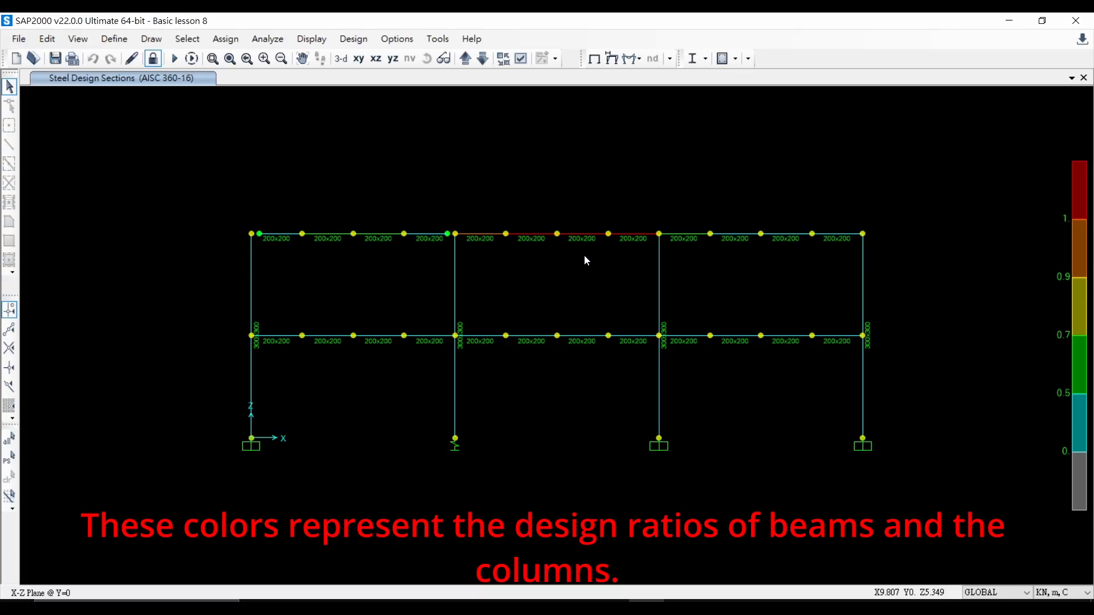
Step: Display the steel design output as P-M ratio colors and values on the frame
{"action": "left_click", "coordinate": [263, 58]}
{"action": "left_click", "coordinate": [264, 58]}
{"action": "left_click", "coordinate": [264, 58]}
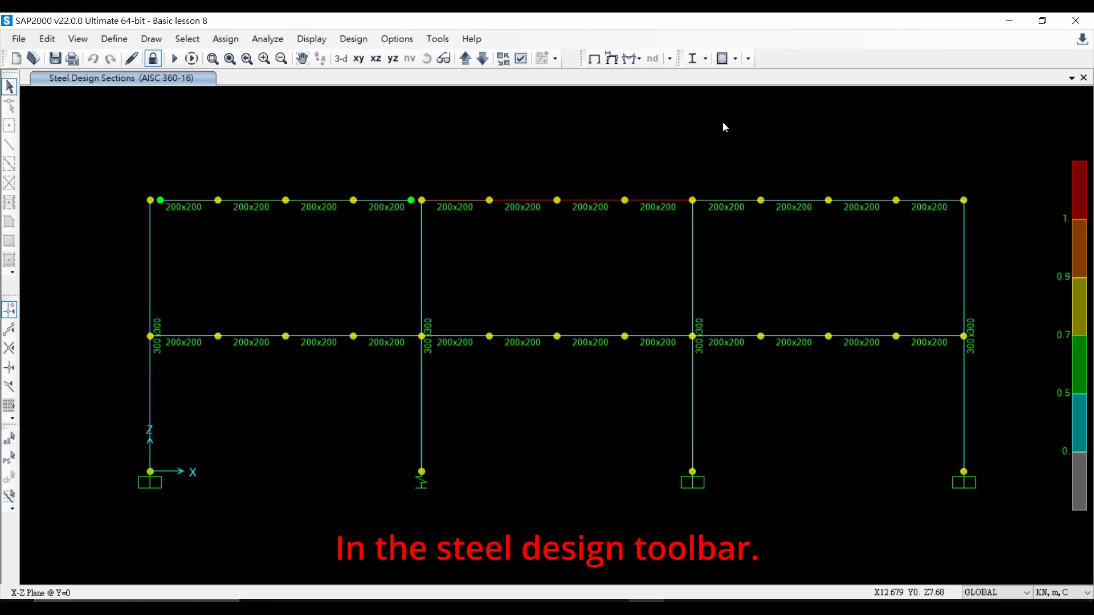
{"action": "left_click", "coordinate": [705, 59]}
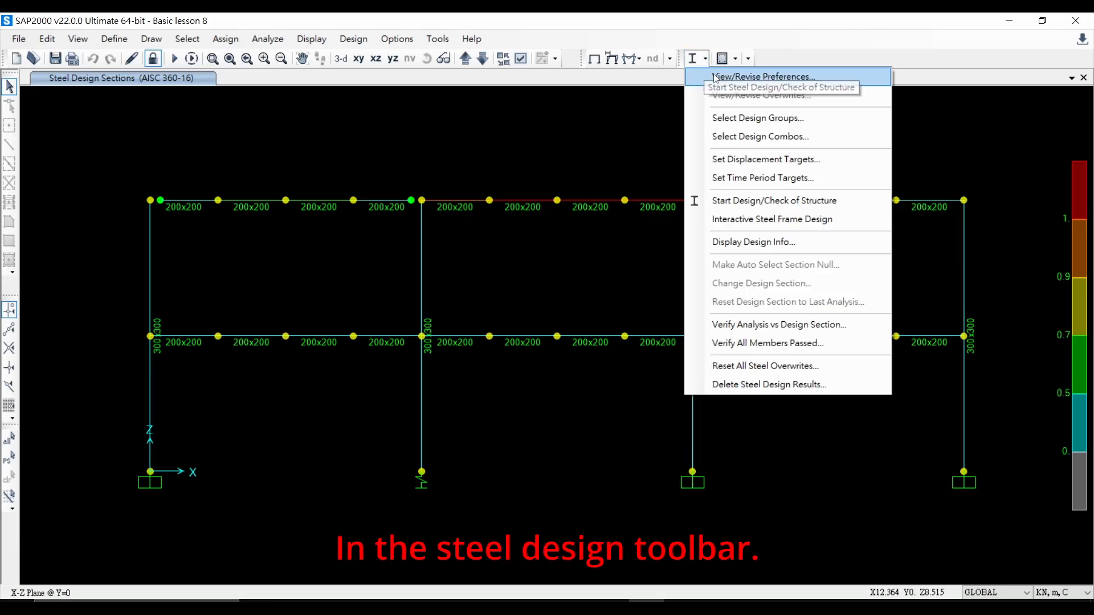
{"action": "left_click", "coordinate": [747, 245]}
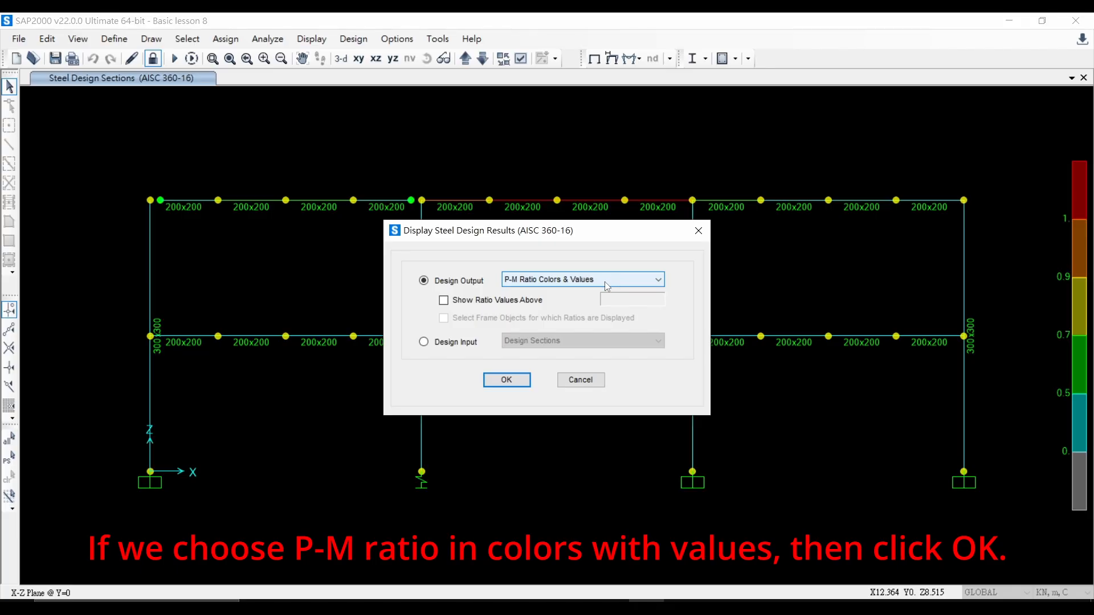
{"action": "left_click", "coordinate": [506, 379]}
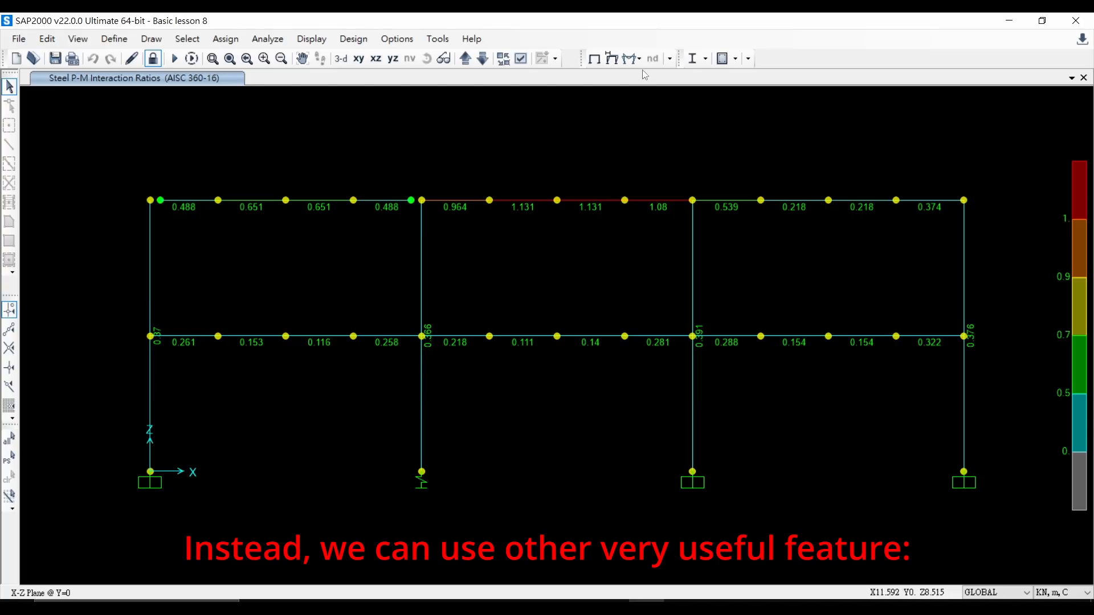
Step: Switch the steel design display to identify all failures
{"action": "left_click", "coordinate": [704, 59]}
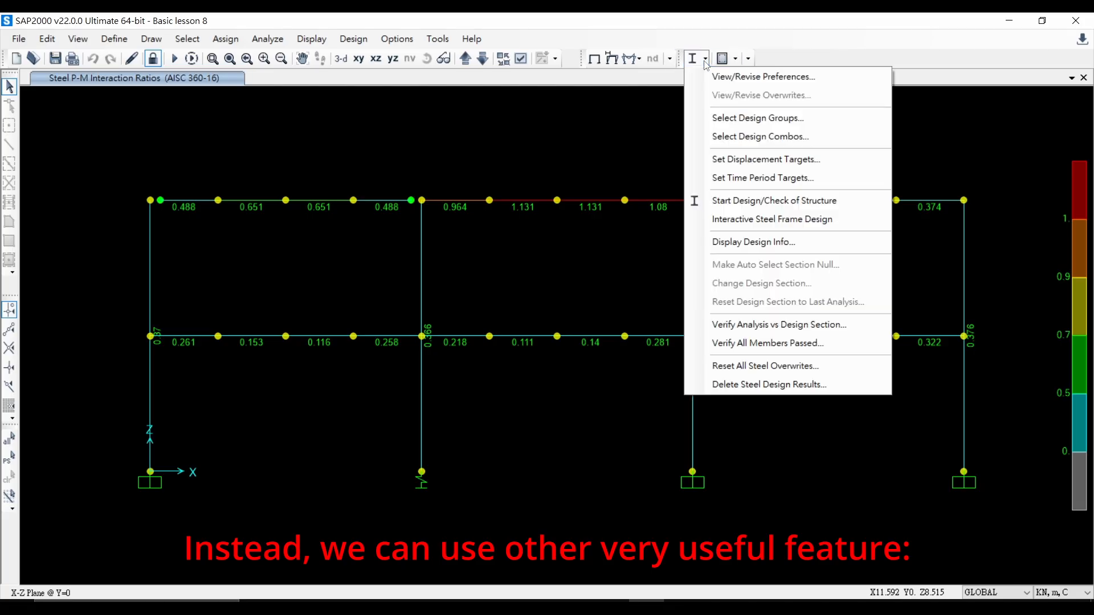
{"action": "left_click", "coordinate": [729, 243]}
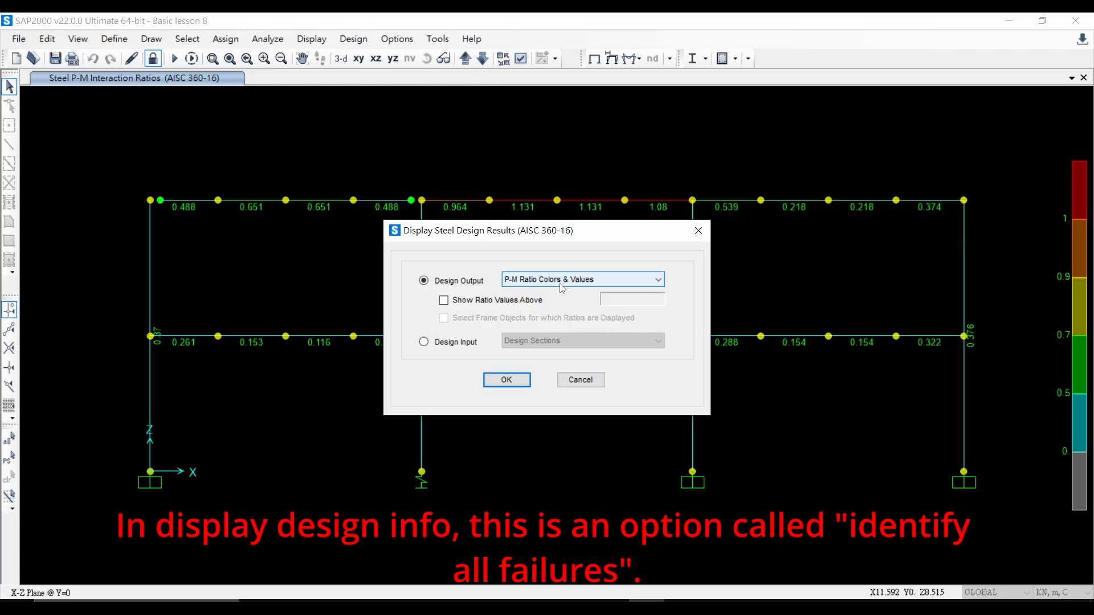
{"action": "left_click", "coordinate": [561, 288]}
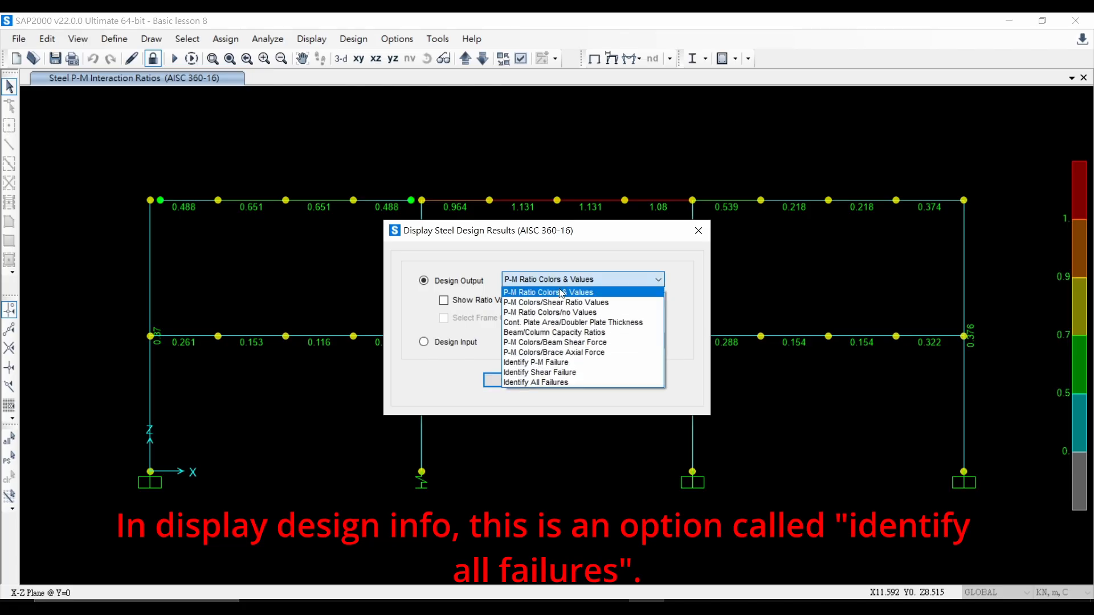
{"action": "left_click", "coordinate": [561, 383]}
{"action": "left_click", "coordinate": [505, 381]}
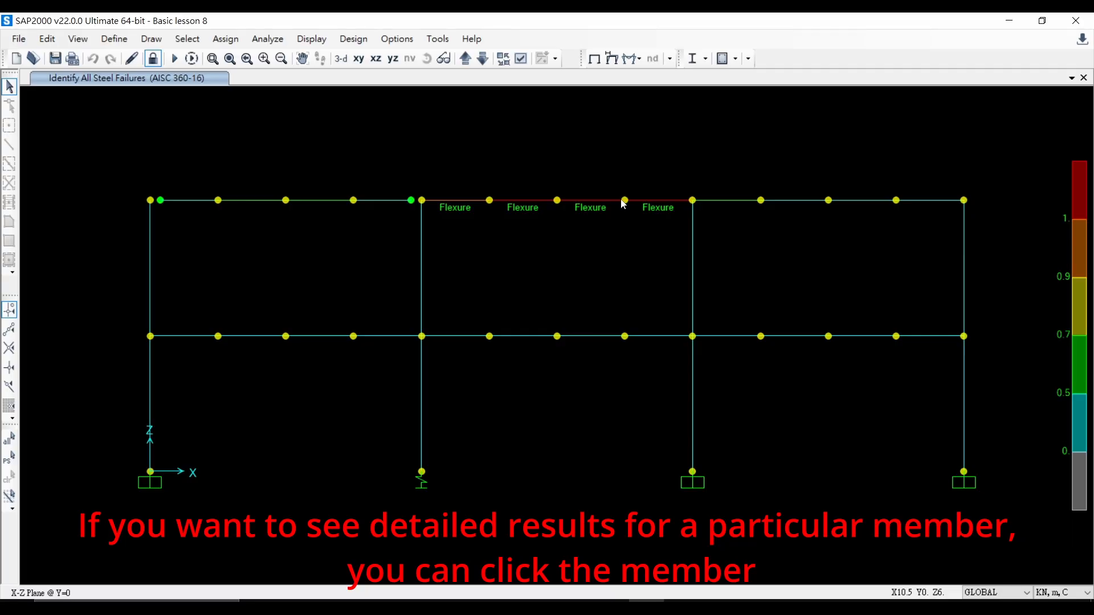
Step: Inspect the detailed stress check data for the overstressed top beam in the middle bay, then close it
{"action": "left_click", "coordinate": [511, 202]}
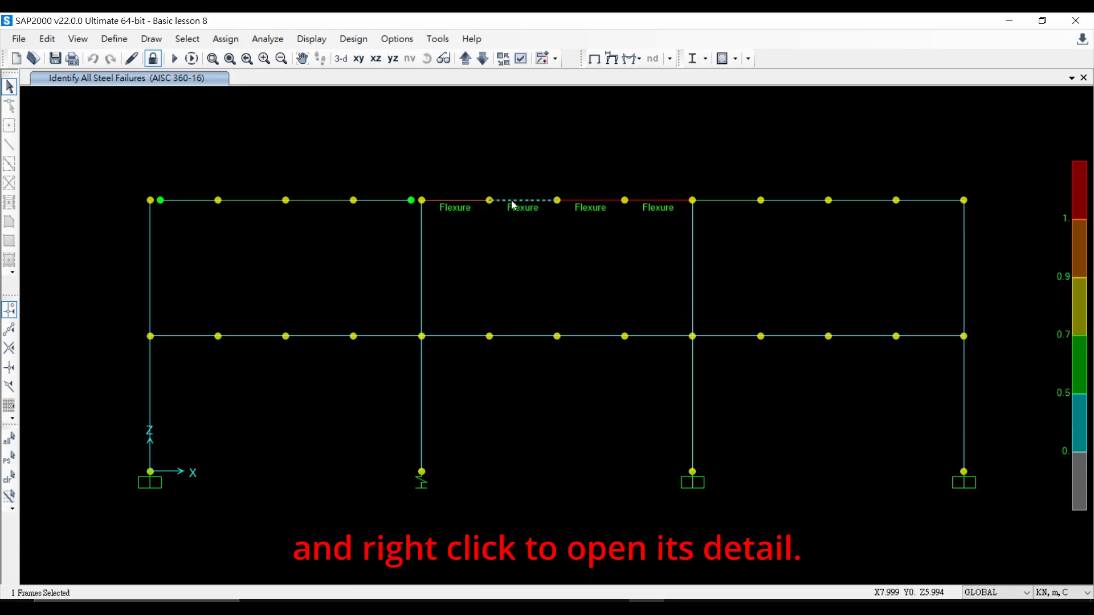
{"action": "right_click", "coordinate": [514, 205]}
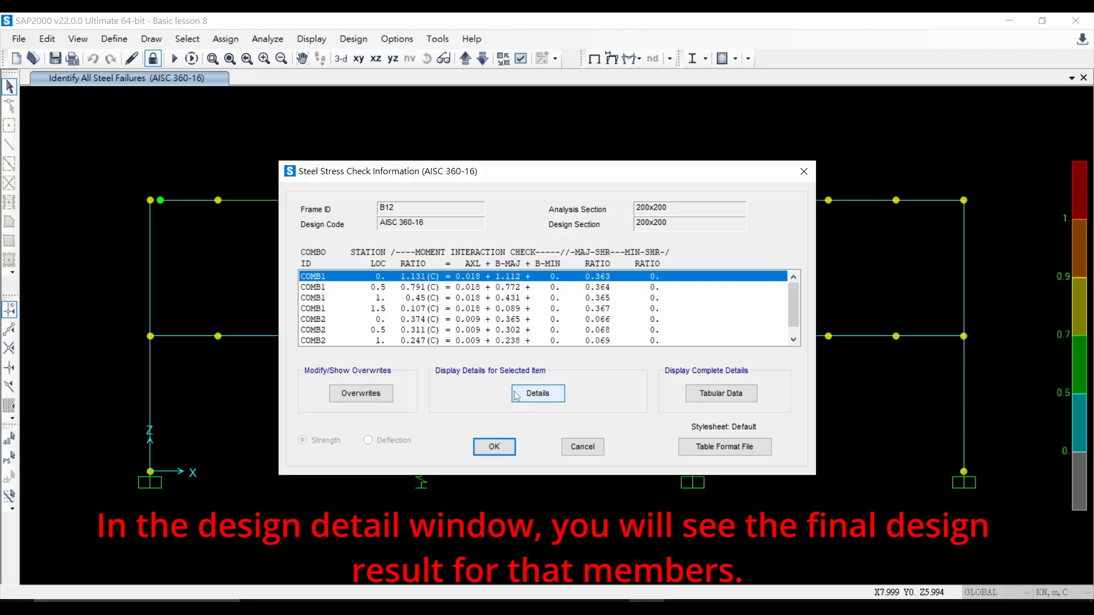
{"action": "left_click", "coordinate": [516, 395]}
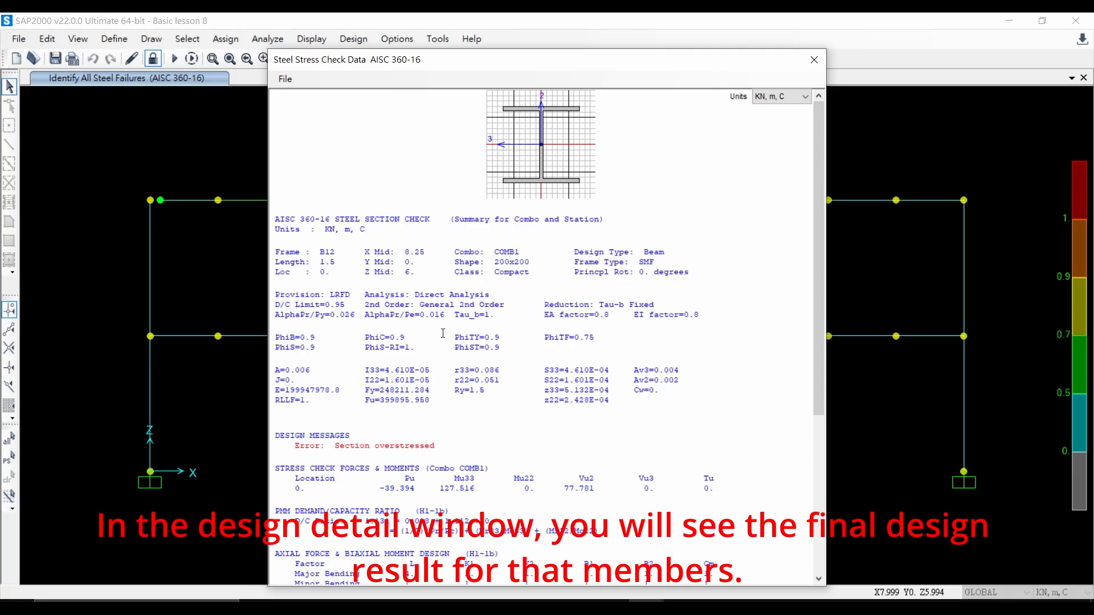
{"action": "scroll", "coordinate": [443, 334], "scroll_direction": "down", "scroll_amount": 4}
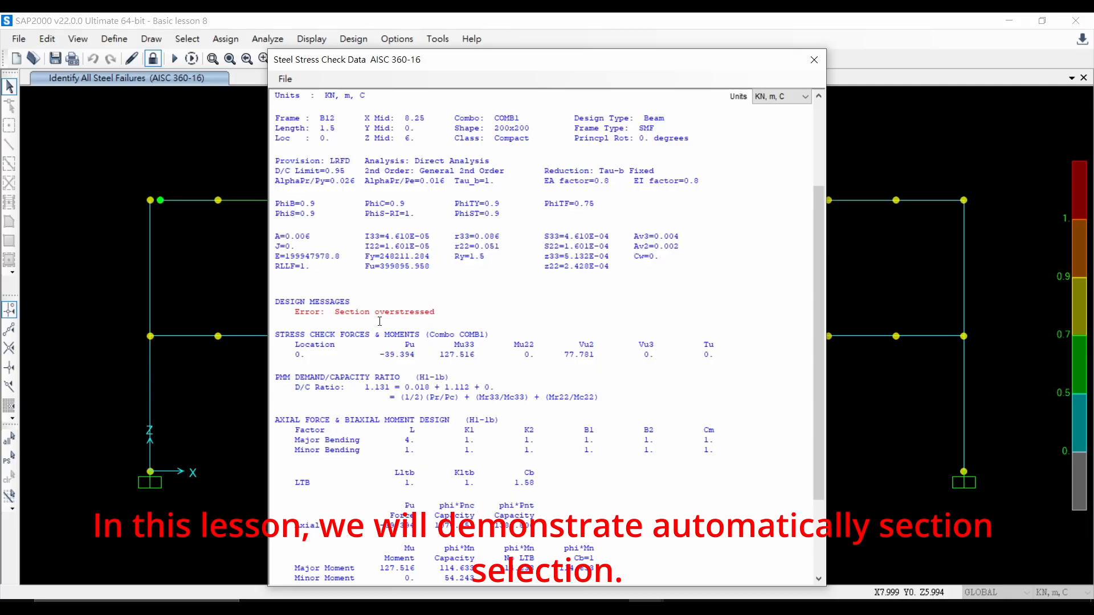
{"action": "left_click", "coordinate": [813, 59]}
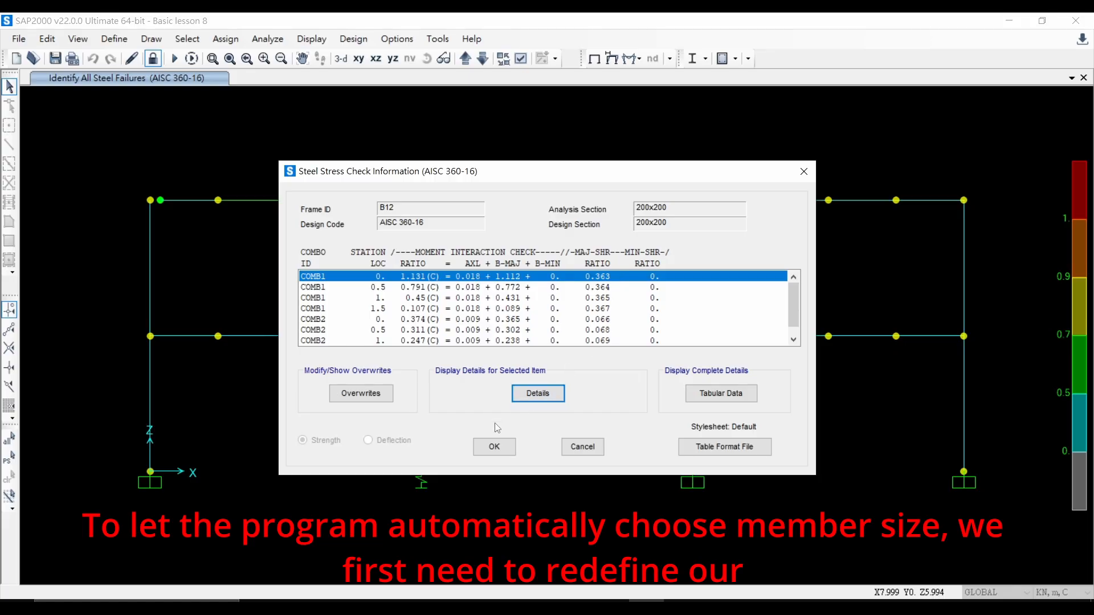
{"action": "left_click", "coordinate": [492, 448]}
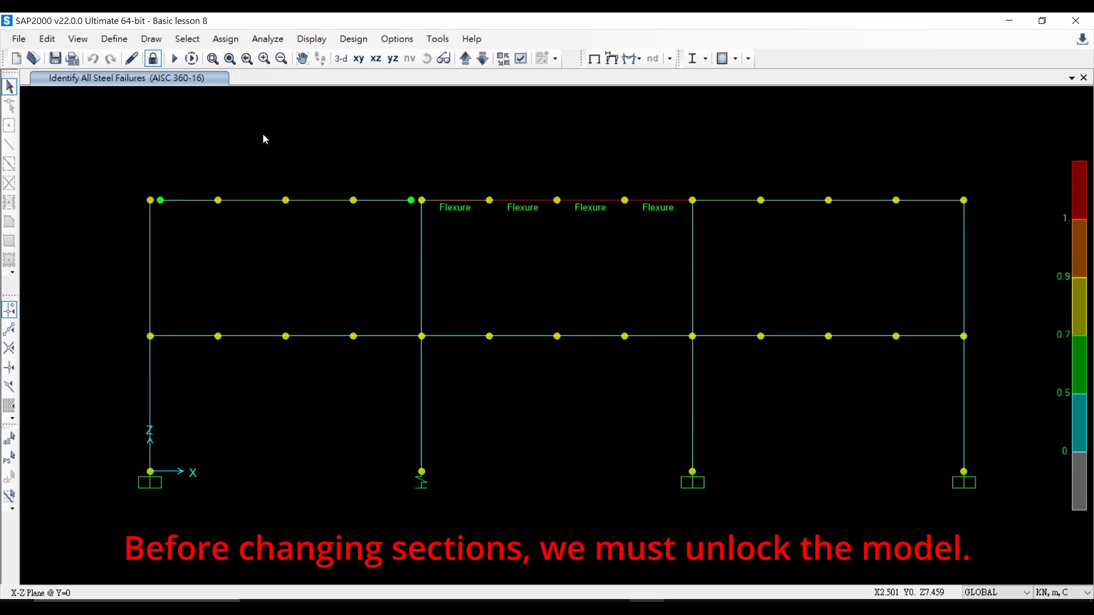
Step: Unlock the model, accepting deletion of the analysis results
{"action": "left_click", "coordinate": [152, 58]}
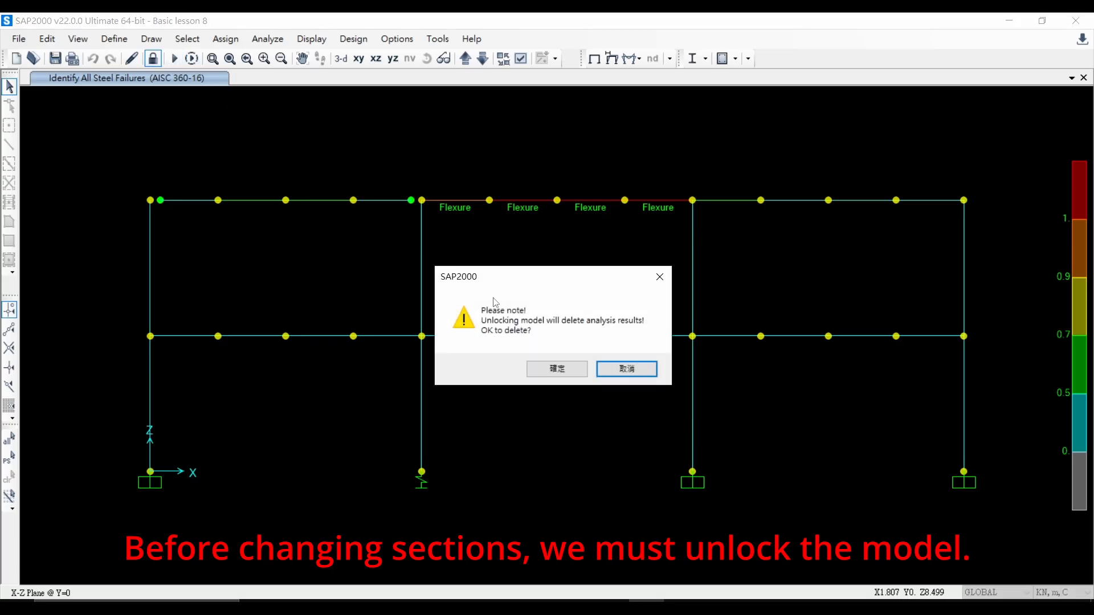
{"action": "left_click", "coordinate": [557, 369]}
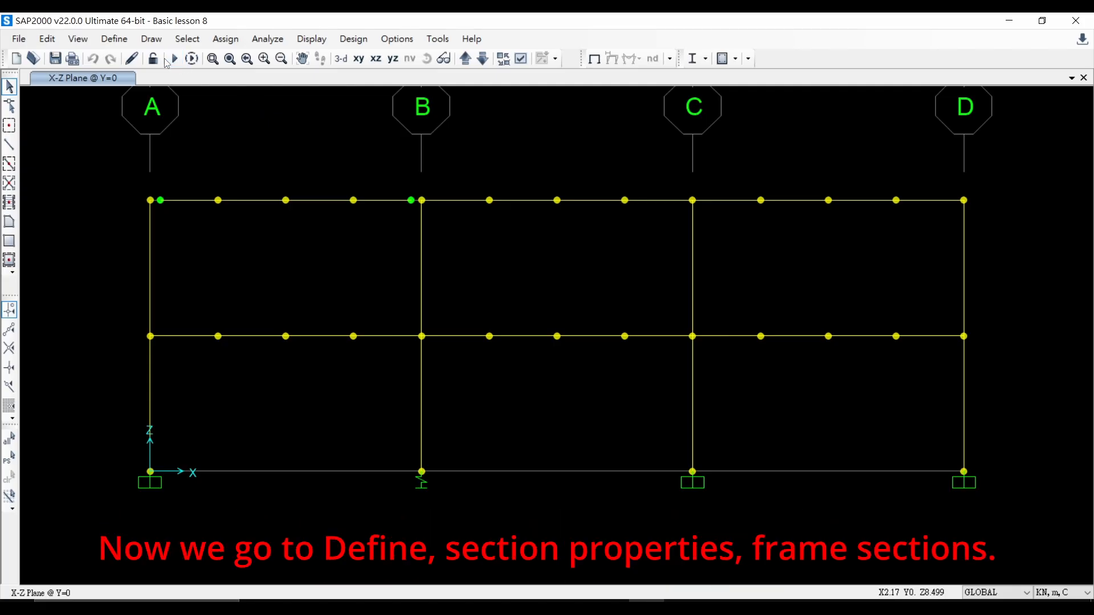
Step: Add a new Auto Select List frame section property and name it AUTOlist
{"action": "left_click", "coordinate": [115, 38]}
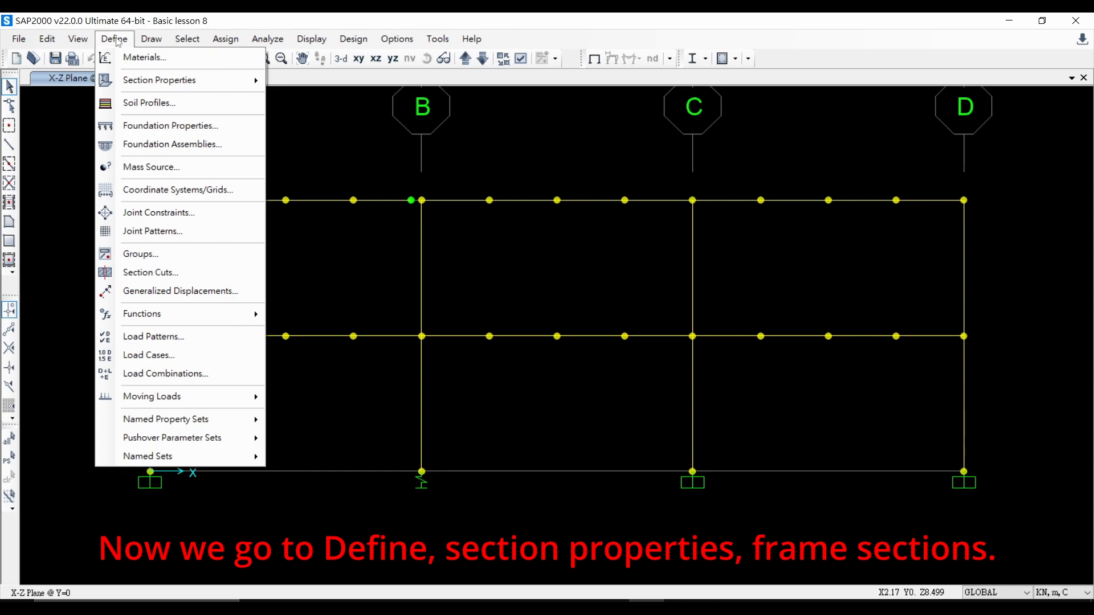
{"action": "mouse_move", "coordinate": [167, 84]}
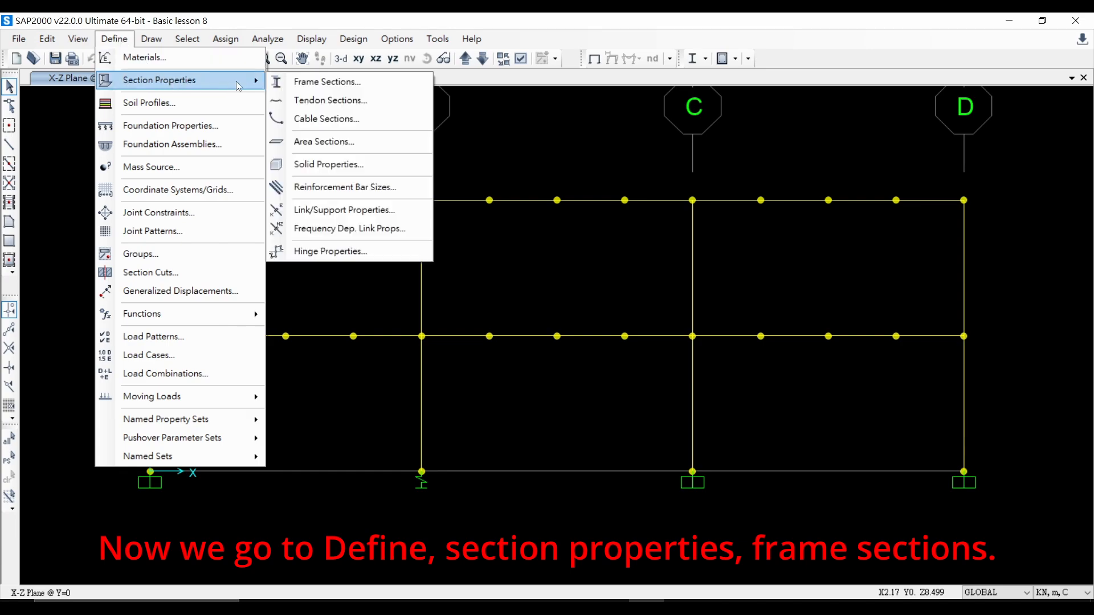
{"action": "left_click", "coordinate": [325, 83]}
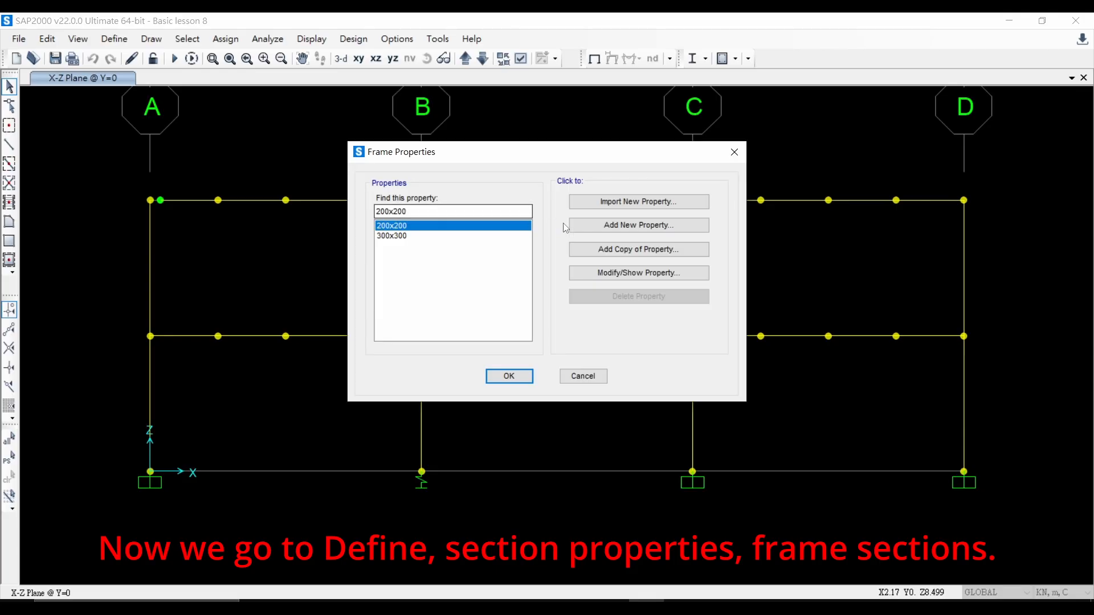
{"action": "left_click", "coordinate": [620, 225]}
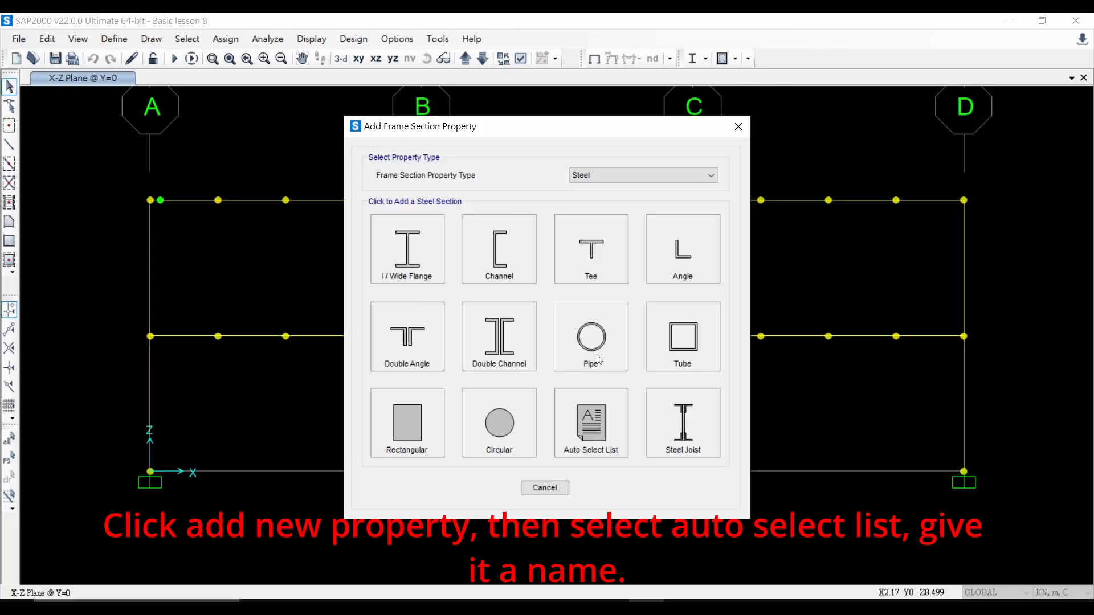
{"action": "left_click", "coordinate": [602, 430]}
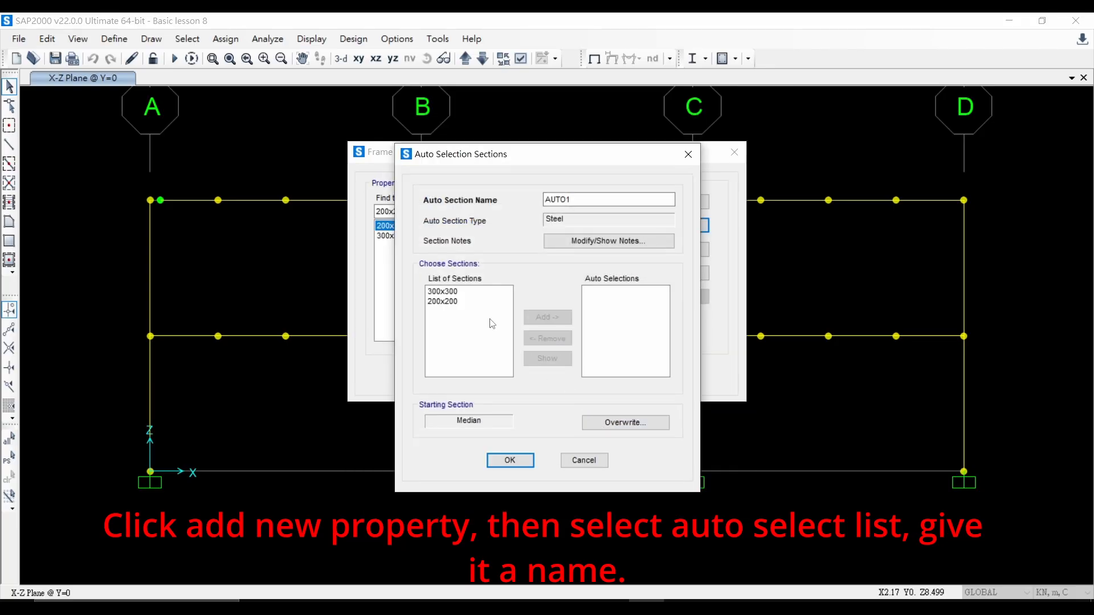
{"action": "left_click", "coordinate": [582, 199]}
{"action": "key", "text": "BackSpace"}
{"action": "type", "text": "I"}
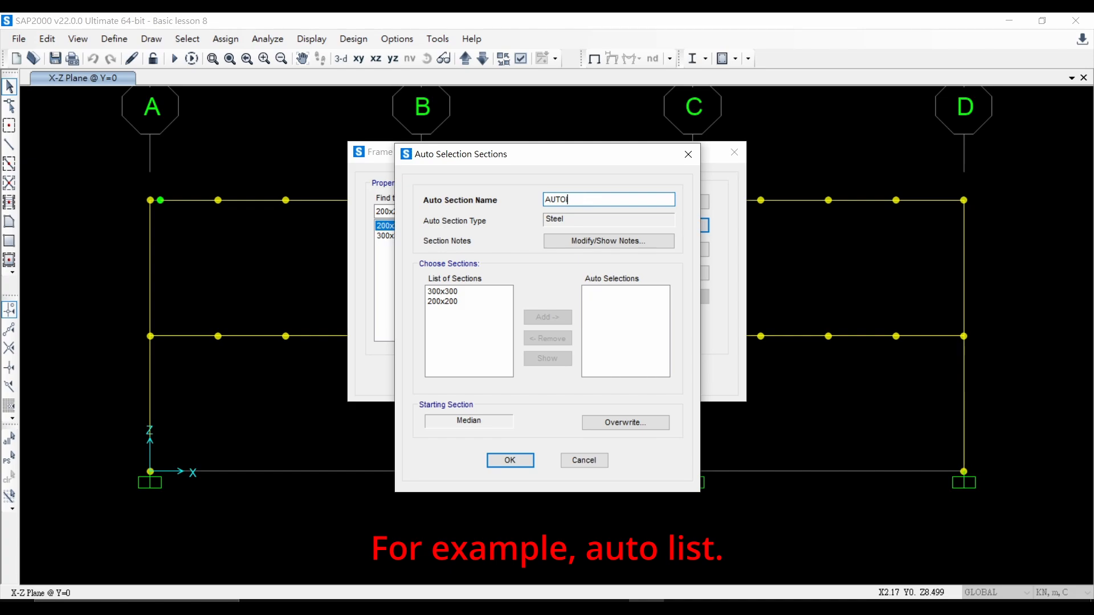
{"action": "type", "text": "ist"}
{"action": "left_click", "coordinate": [512, 466]}
{"action": "left_click", "coordinate": [574, 365]}
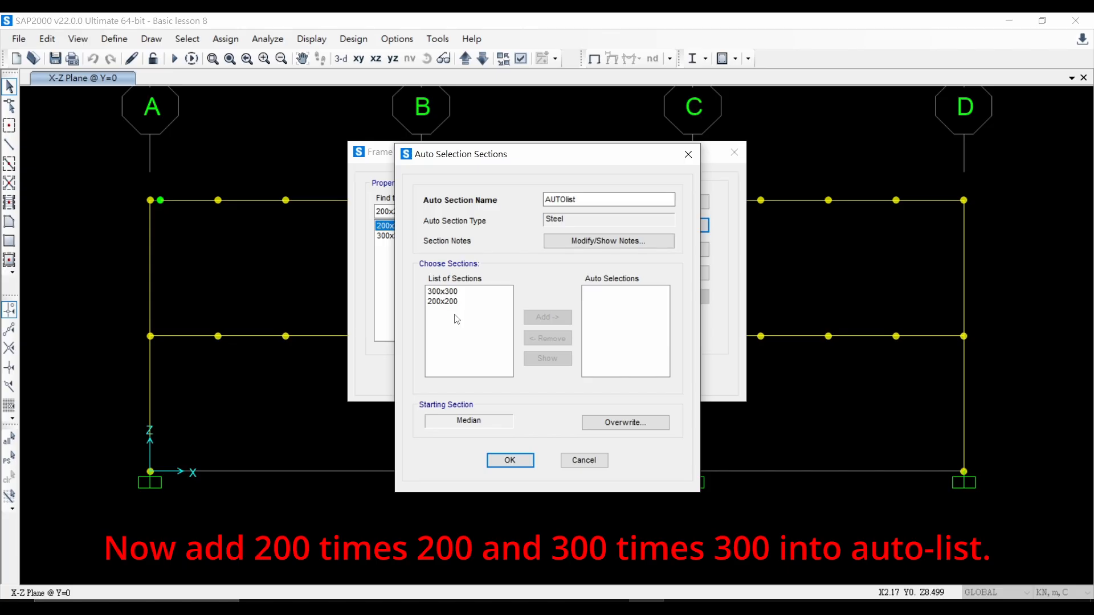
Step: Add the 300x300 and 200x200 sections to the AUTOlist auto selections and confirm the frame properties
{"action": "left_click", "coordinate": [456, 296]}
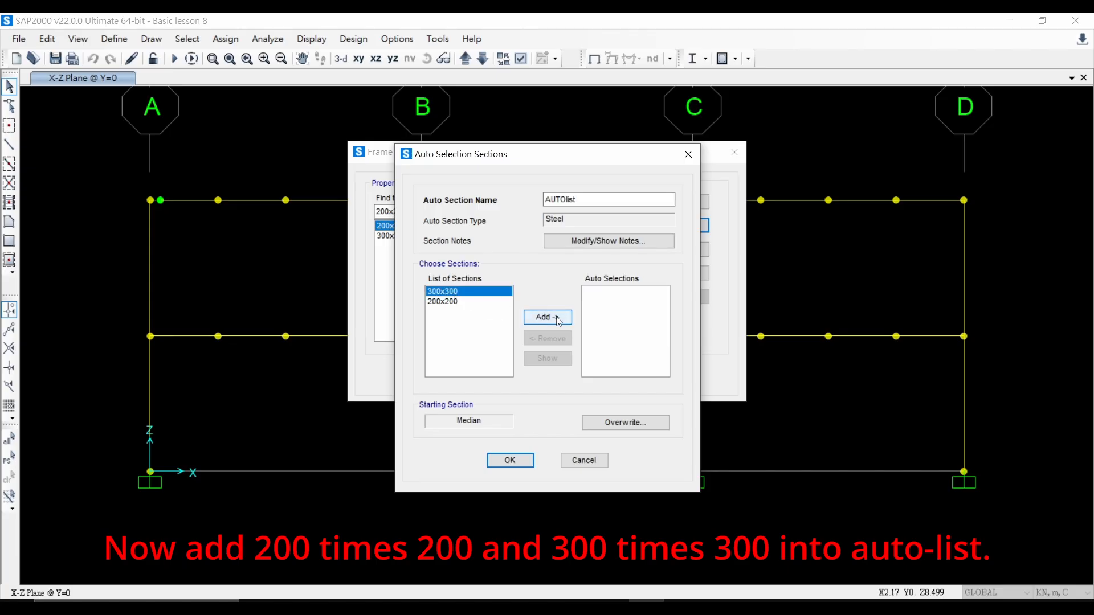
{"action": "left_click", "coordinate": [555, 318]}
{"action": "left_click", "coordinate": [454, 297]}
{"action": "left_click", "coordinate": [545, 318]}
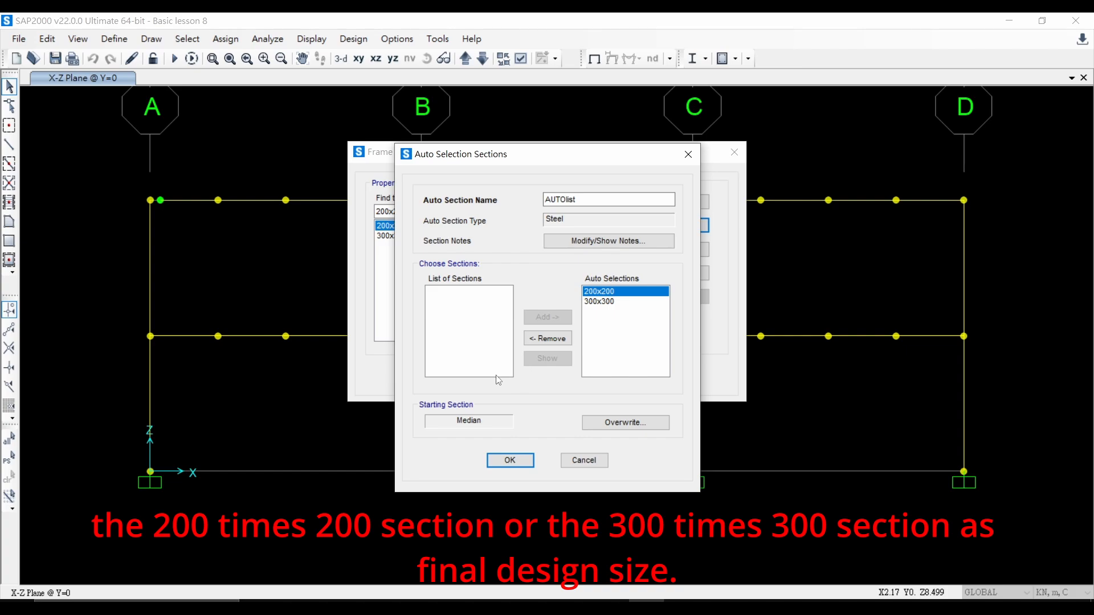
{"action": "left_click", "coordinate": [511, 465]}
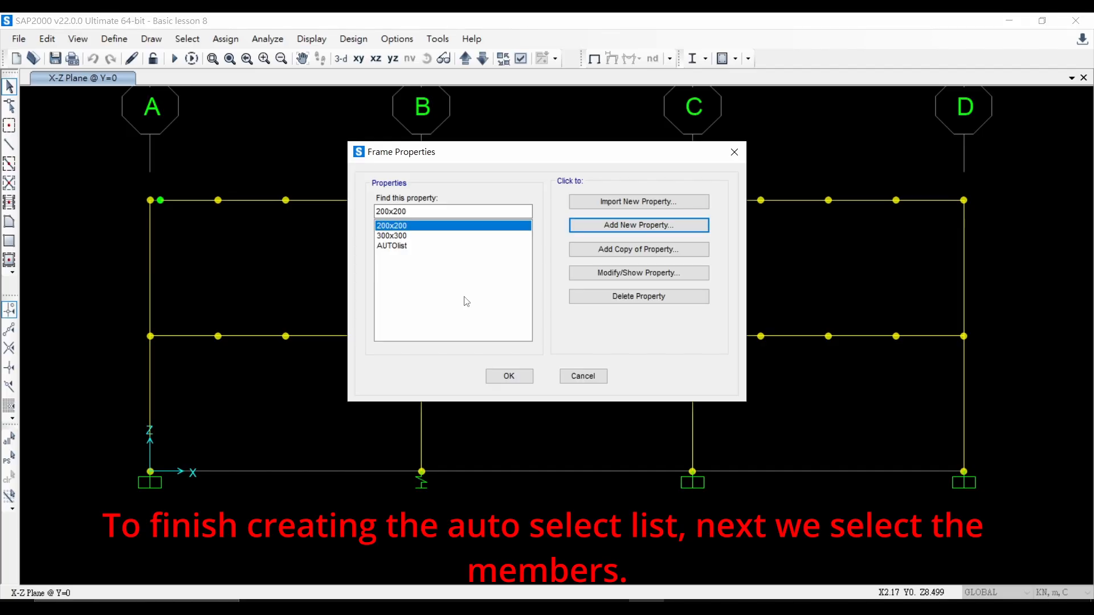
{"action": "left_click", "coordinate": [515, 378]}
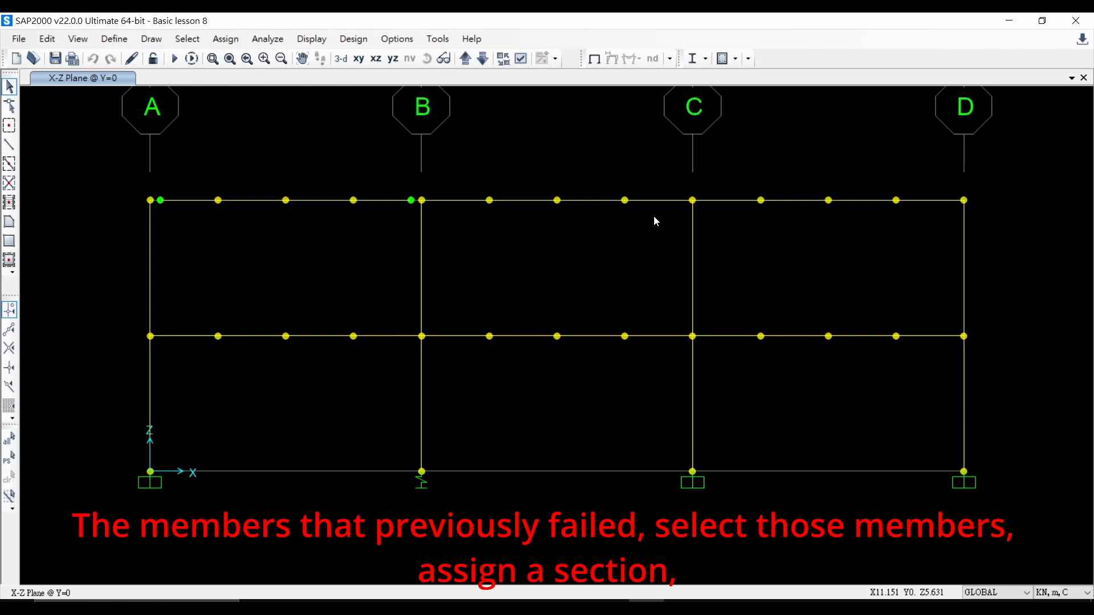
Step: Select the failed top beam in the middle bay between B and C and assign it the AUTOlist section
{"action": "left_click_drag", "start_coordinate": [662, 218], "coordinate": [543, 201]}
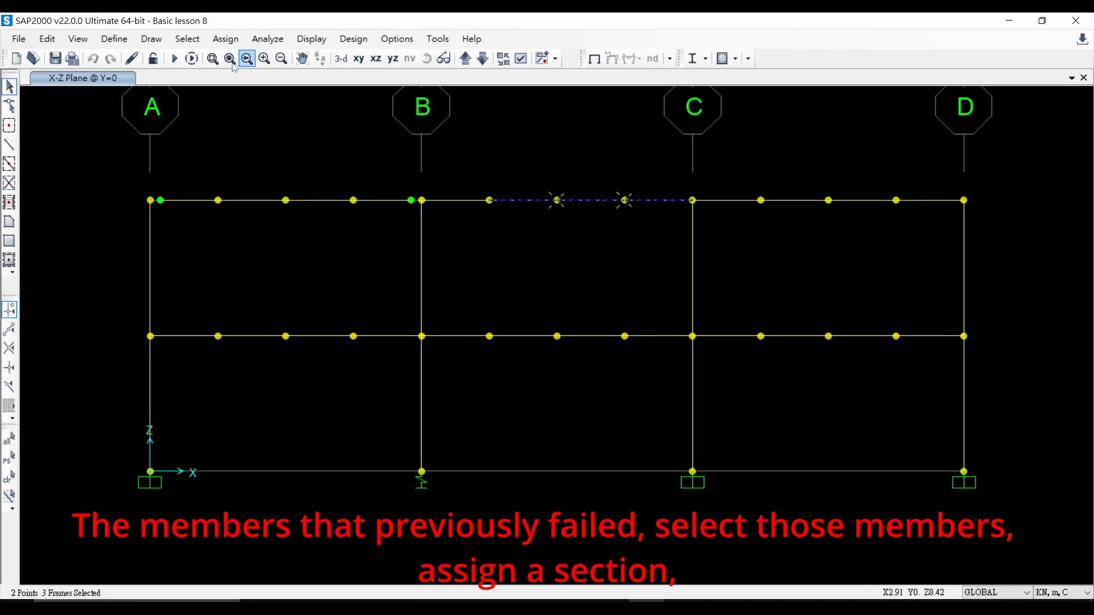
{"action": "left_click", "coordinate": [223, 39]}
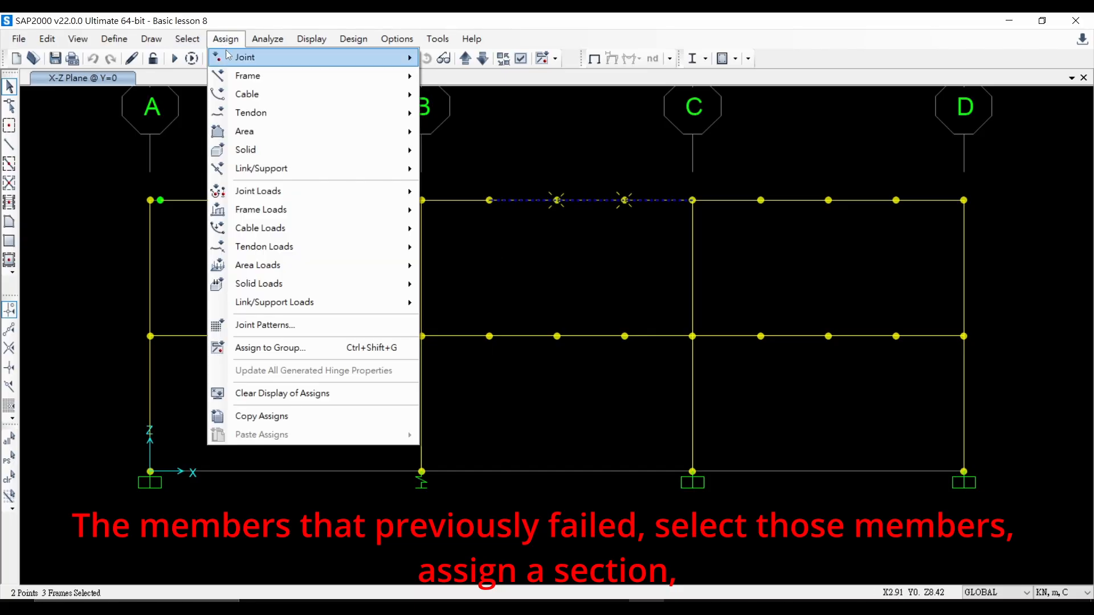
{"action": "mouse_move", "coordinate": [276, 156]}
{"action": "mouse_move", "coordinate": [357, 78]}
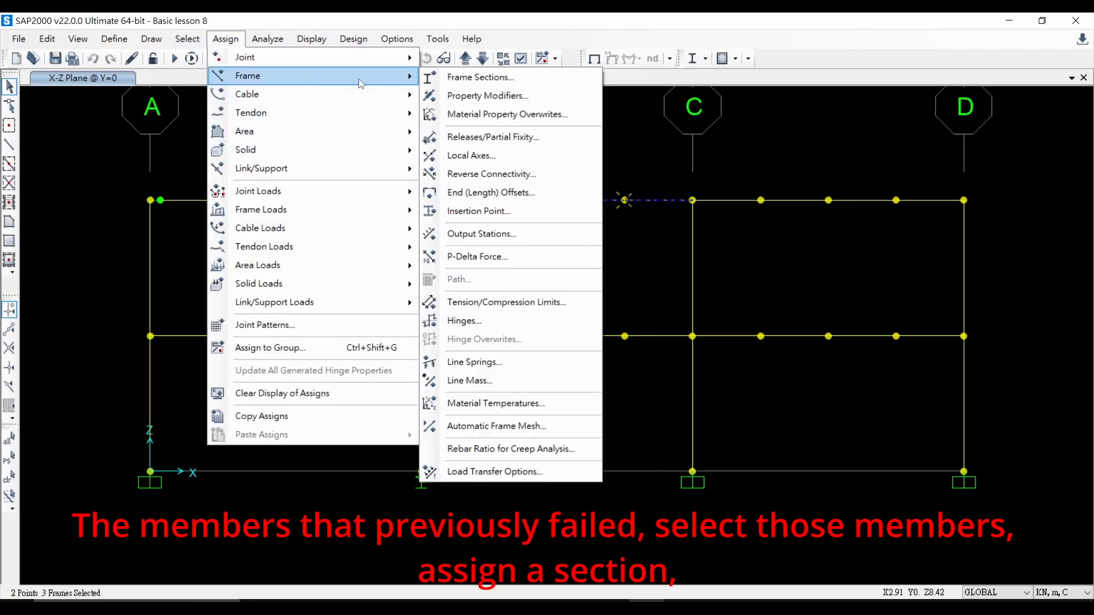
{"action": "left_click", "coordinate": [449, 77]}
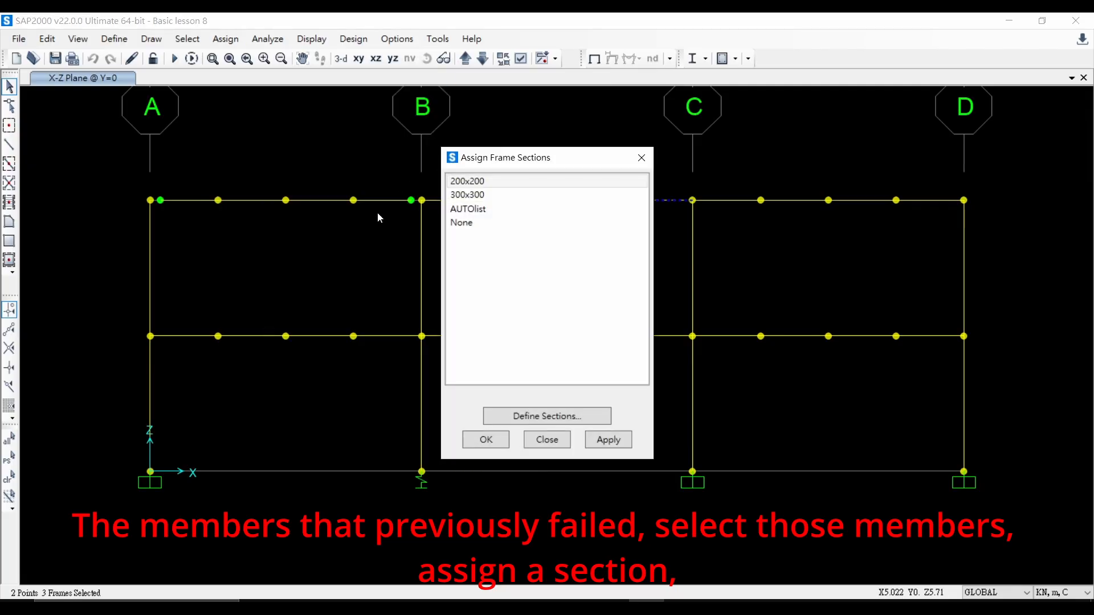
{"action": "left_click", "coordinate": [482, 208]}
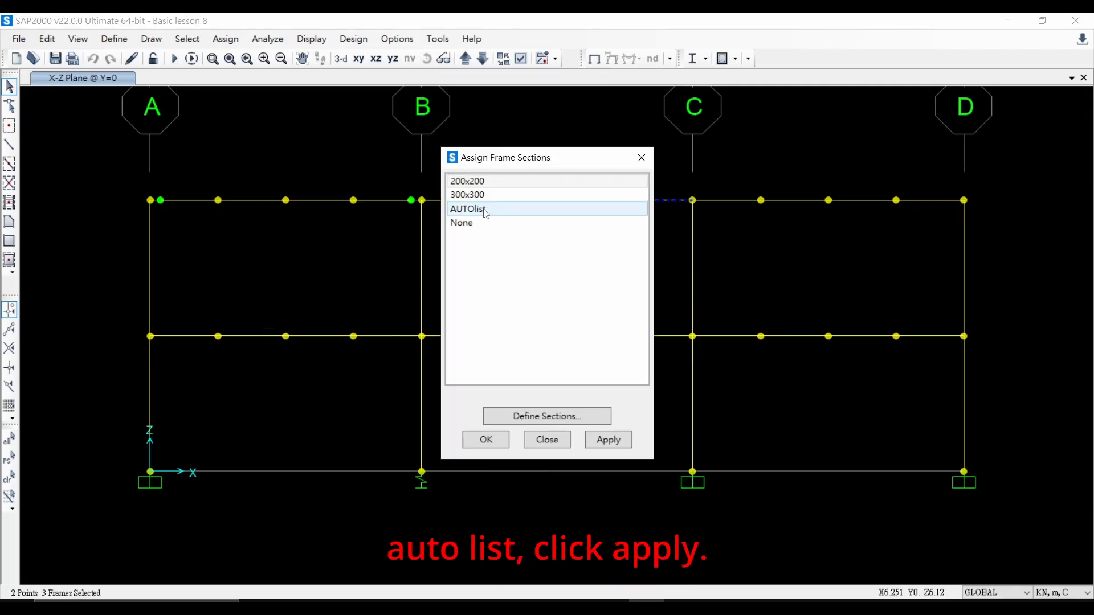
{"action": "left_click", "coordinate": [485, 210]}
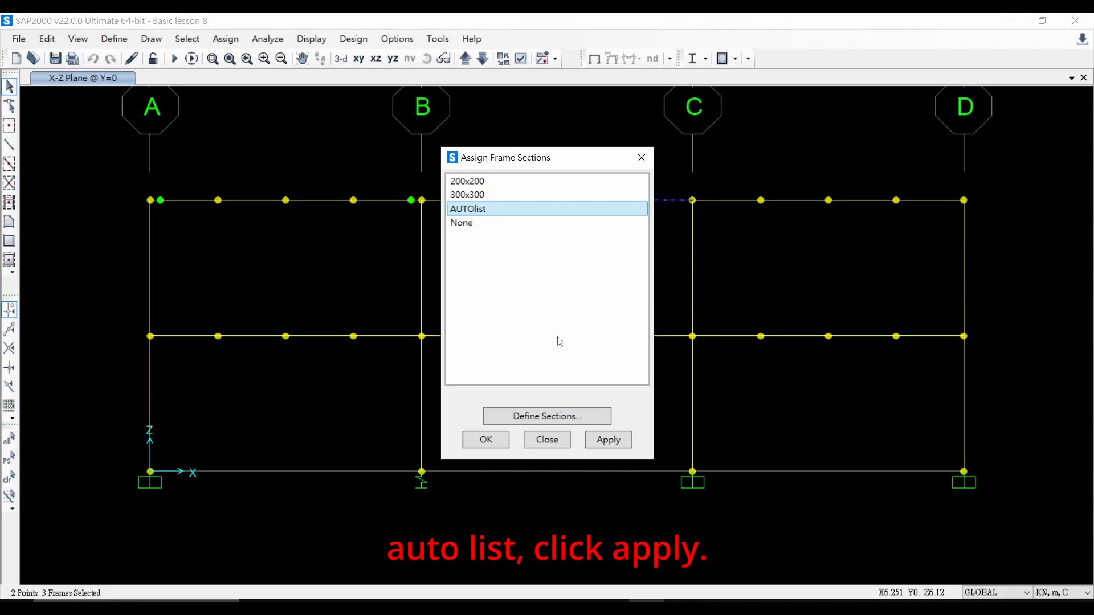
{"action": "left_click", "coordinate": [608, 439]}
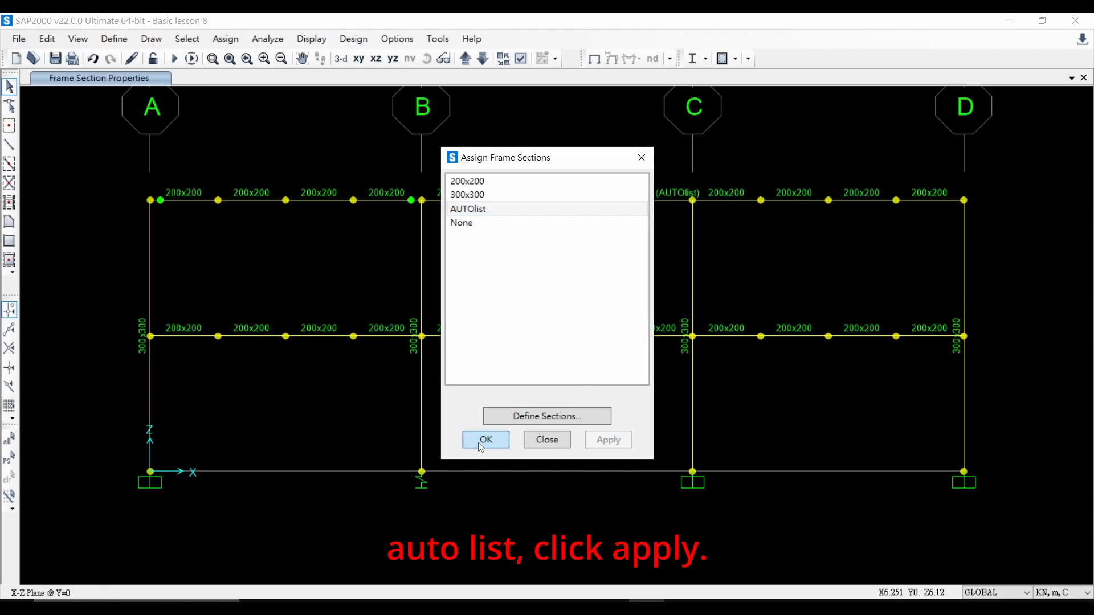
{"action": "left_click", "coordinate": [486, 440]}
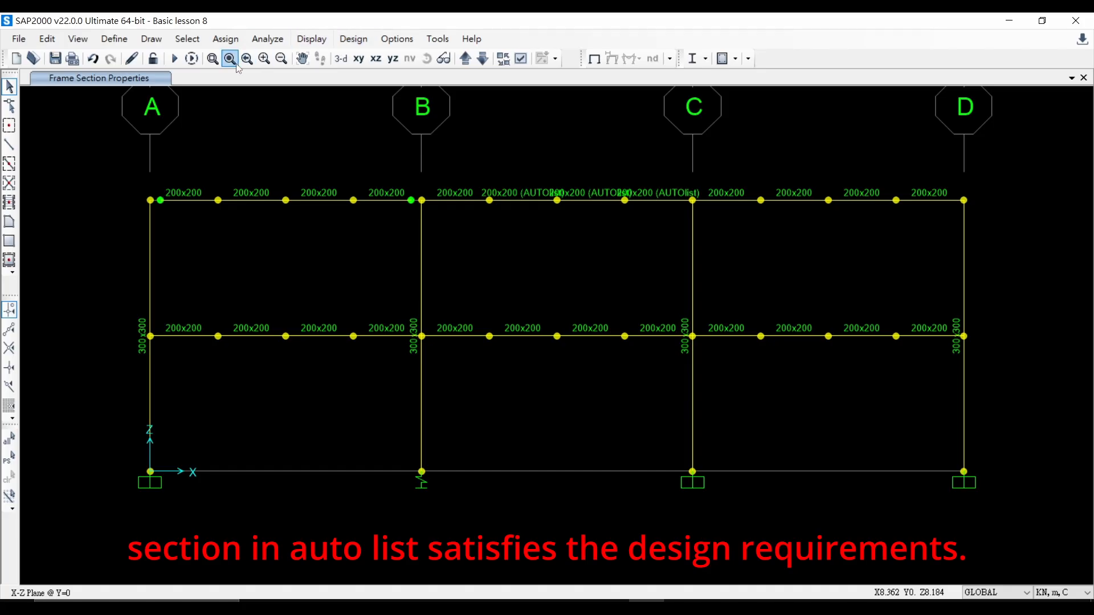
Step: Rerun the analysis for all load cases, then start the steel frame design check of the structure
{"action": "left_click", "coordinate": [175, 59]}
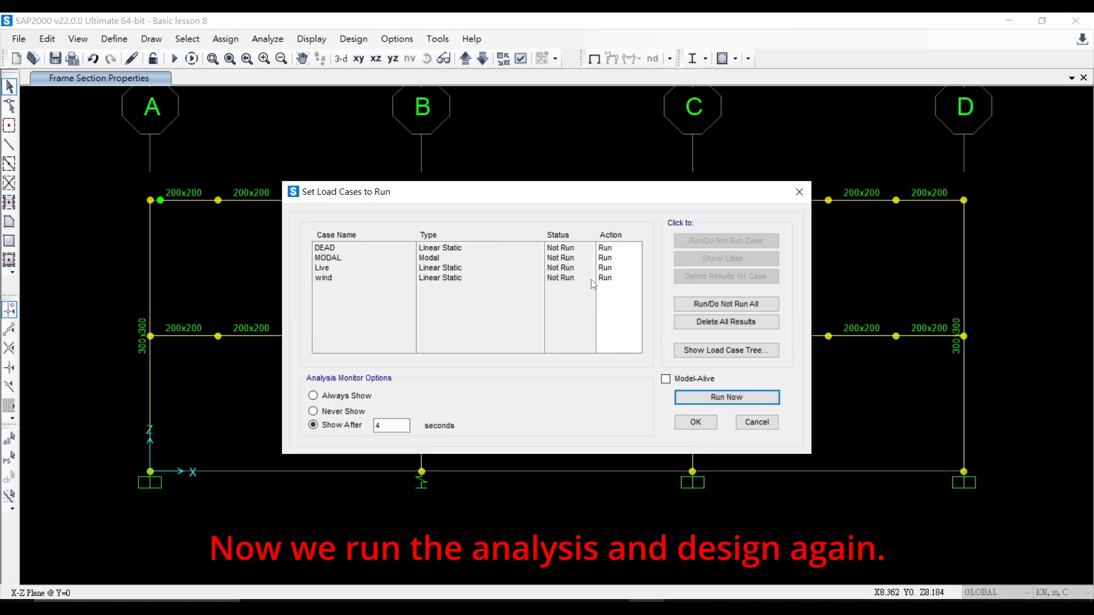
{"action": "left_click", "coordinate": [701, 398]}
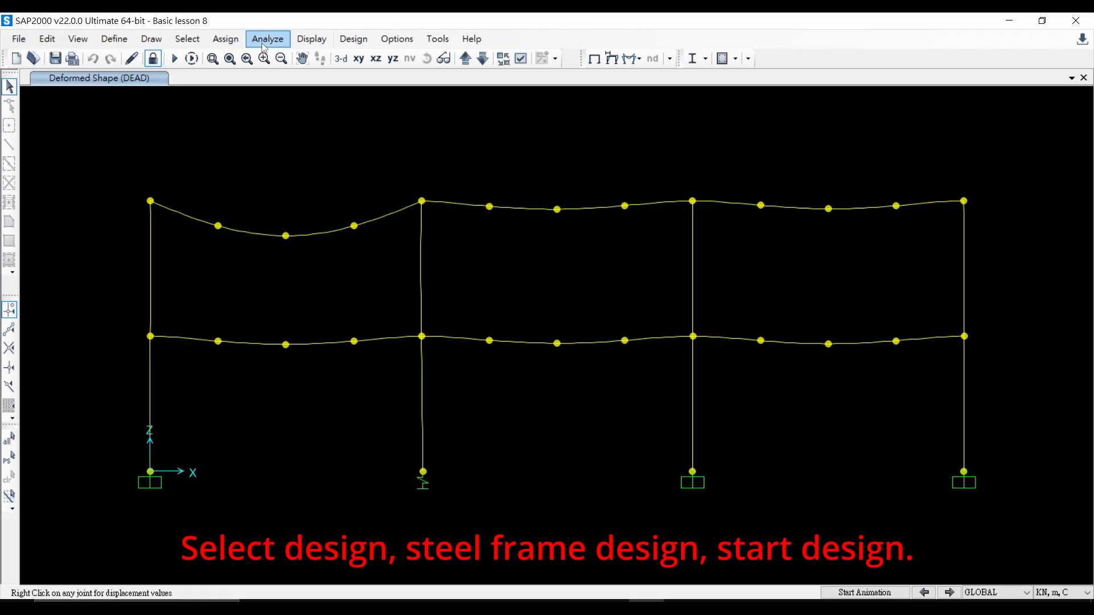
{"action": "left_click", "coordinate": [342, 48]}
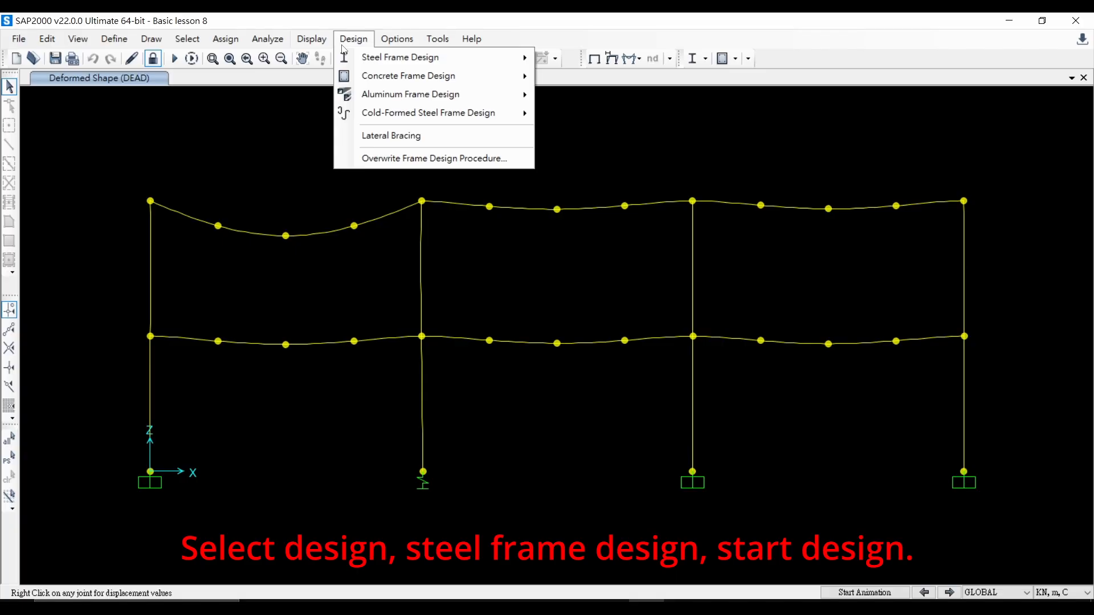
{"action": "mouse_move", "coordinate": [390, 58]}
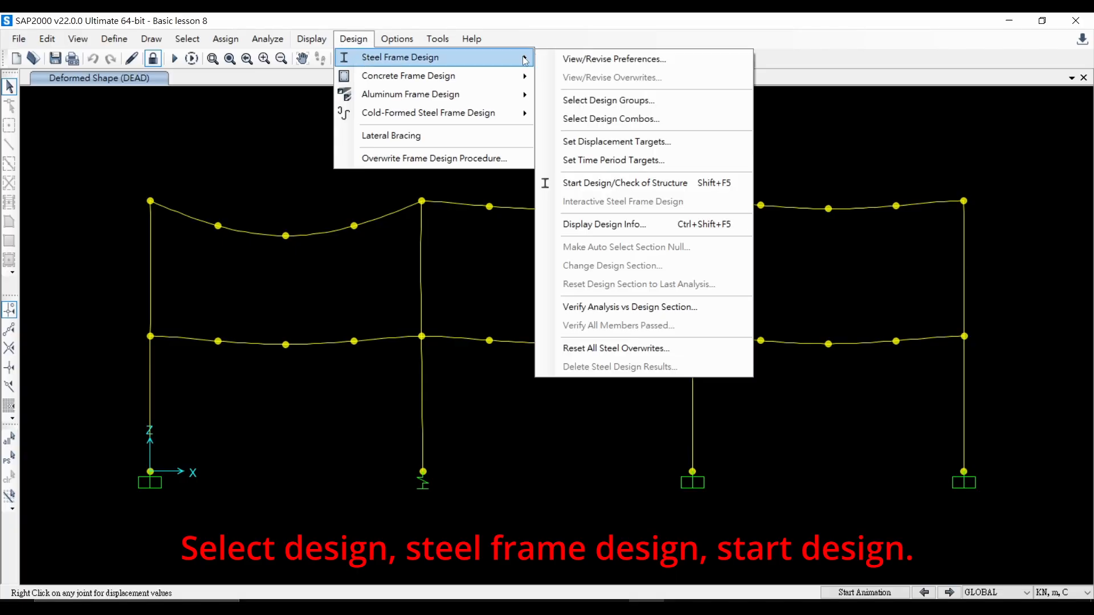
{"action": "left_click", "coordinate": [607, 188]}
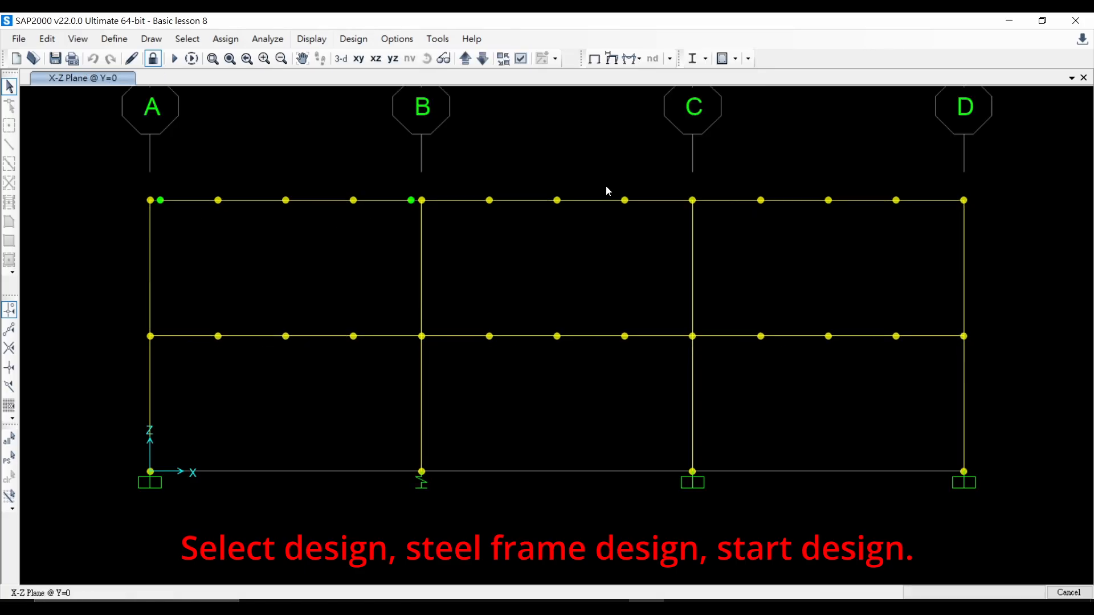